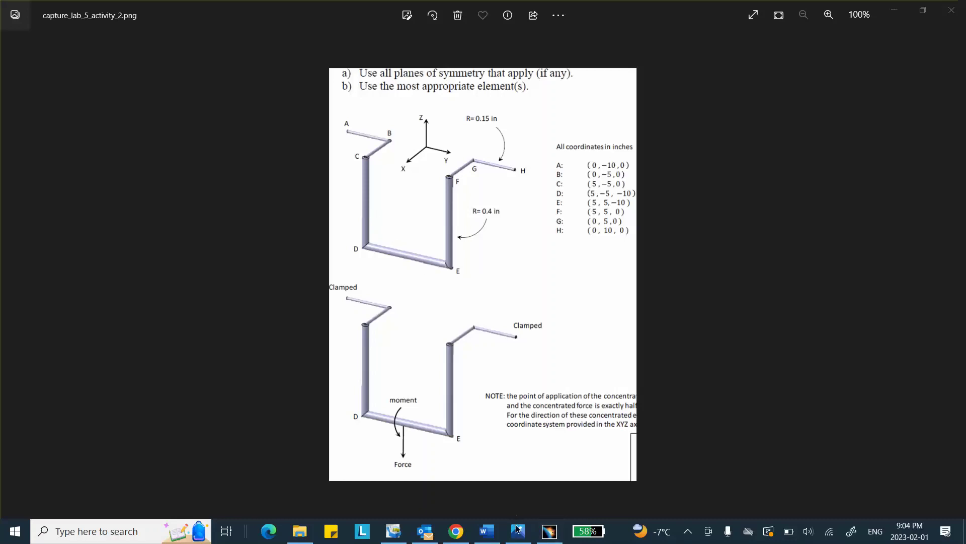
Step: Read through the Activity 2 problem statement in Word, then return to the figure image
click(487, 531)
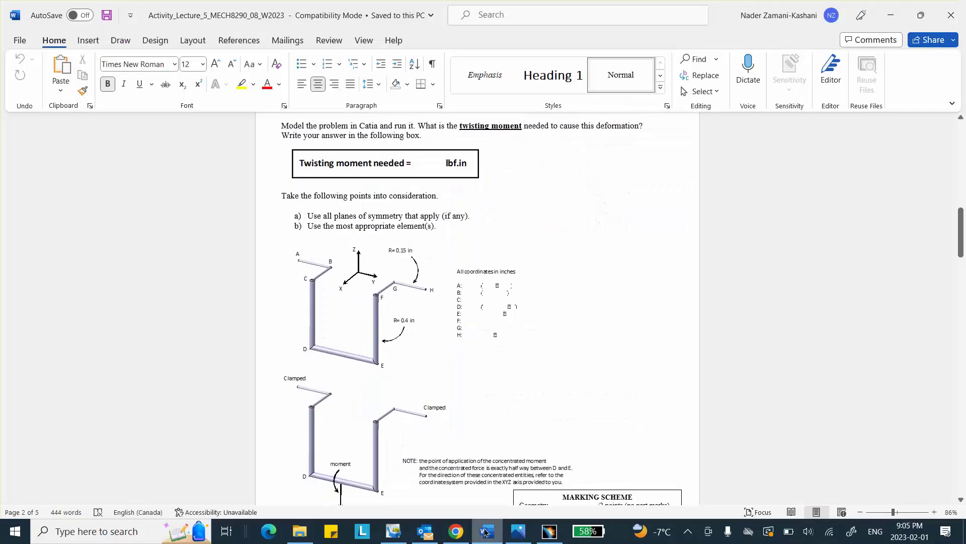
scroll(443, 252, up, 3)
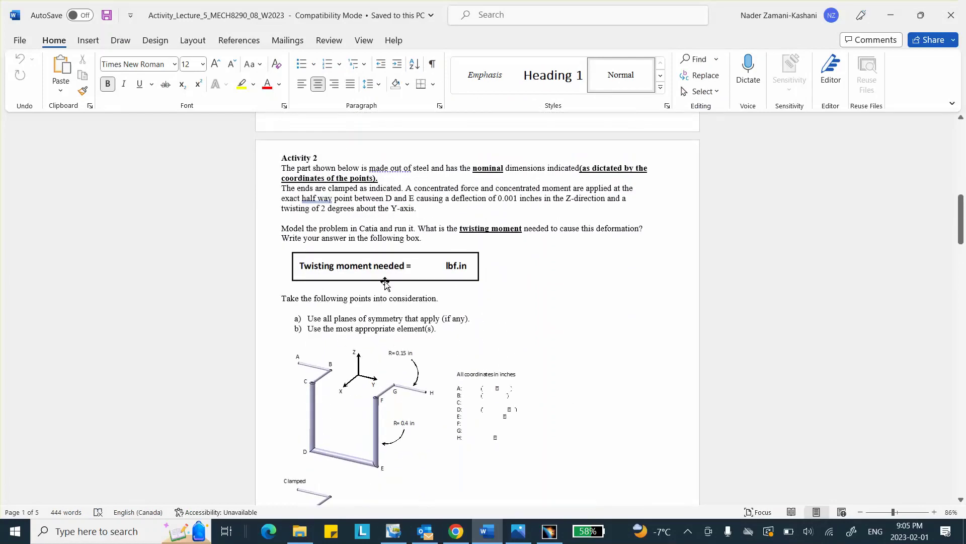
scroll(387, 296, down, 1)
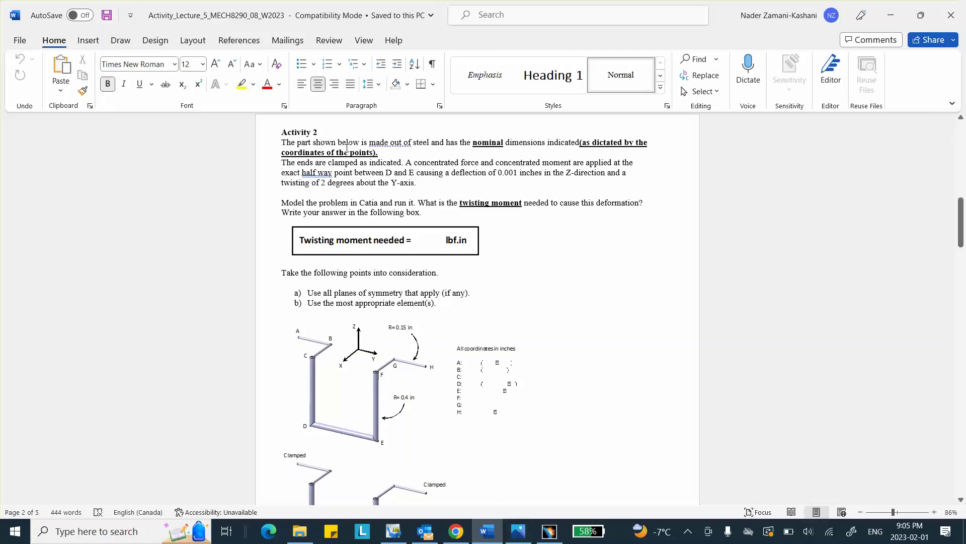
scroll(367, 290, down, 6)
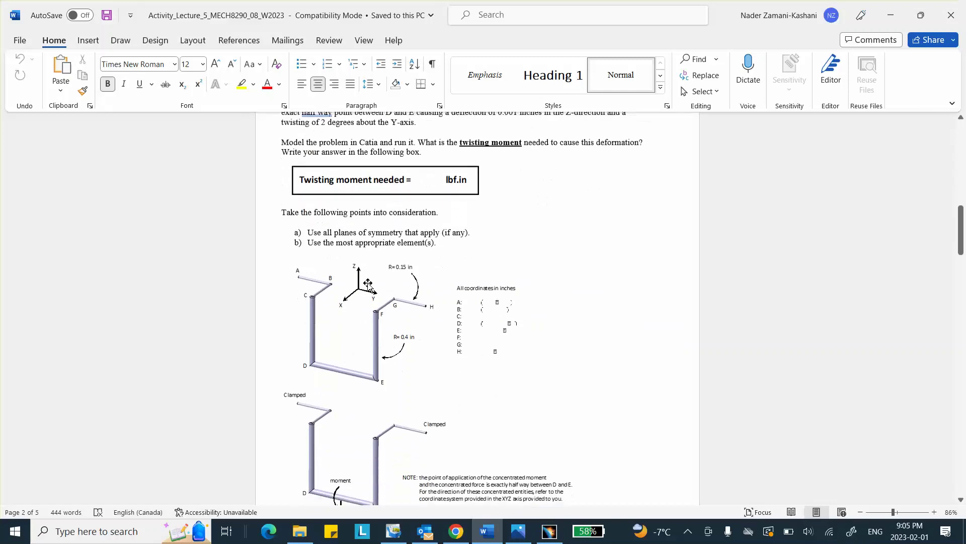
scroll(368, 285, up, 4)
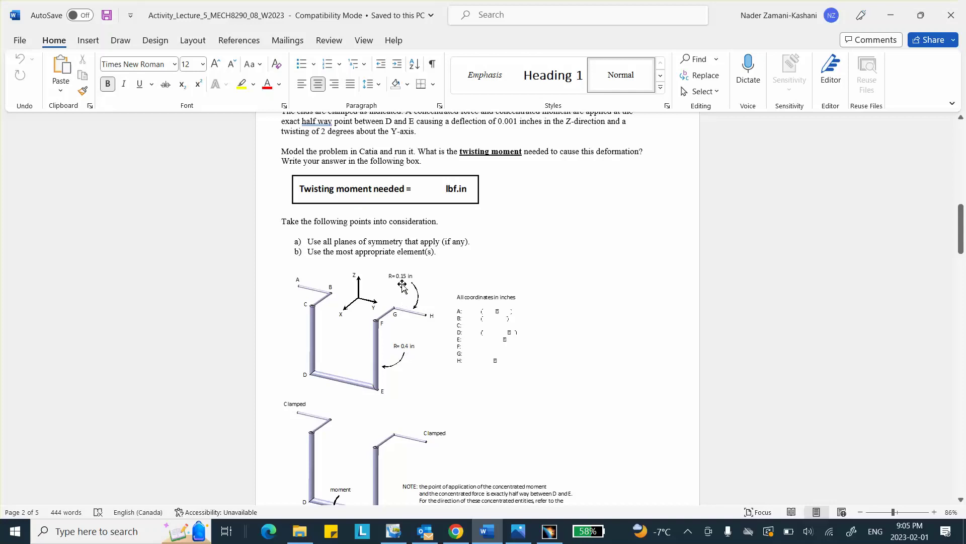
click(519, 531)
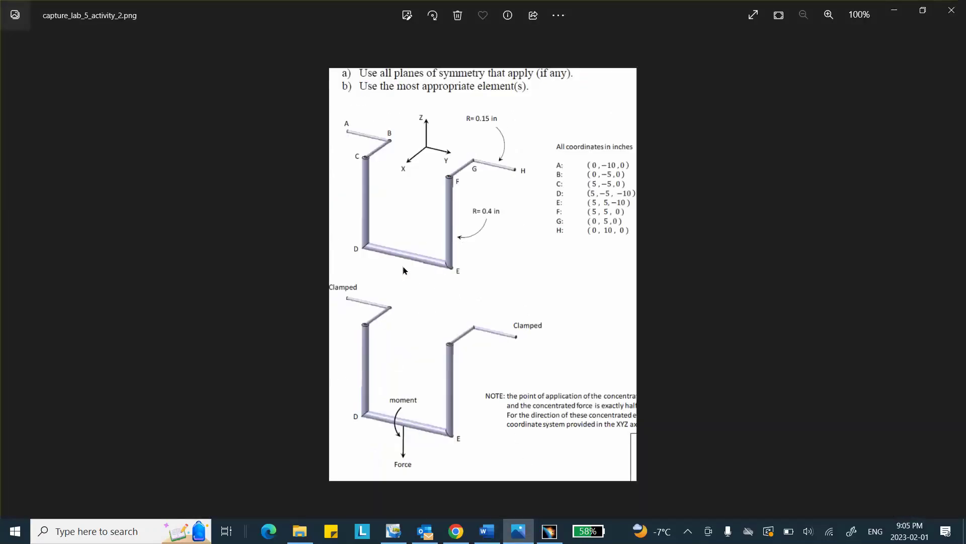
Step: Save the new part as Part1.CATPart under Lab_5_Activities\Lab_5_Acivity_2
click(547, 525)
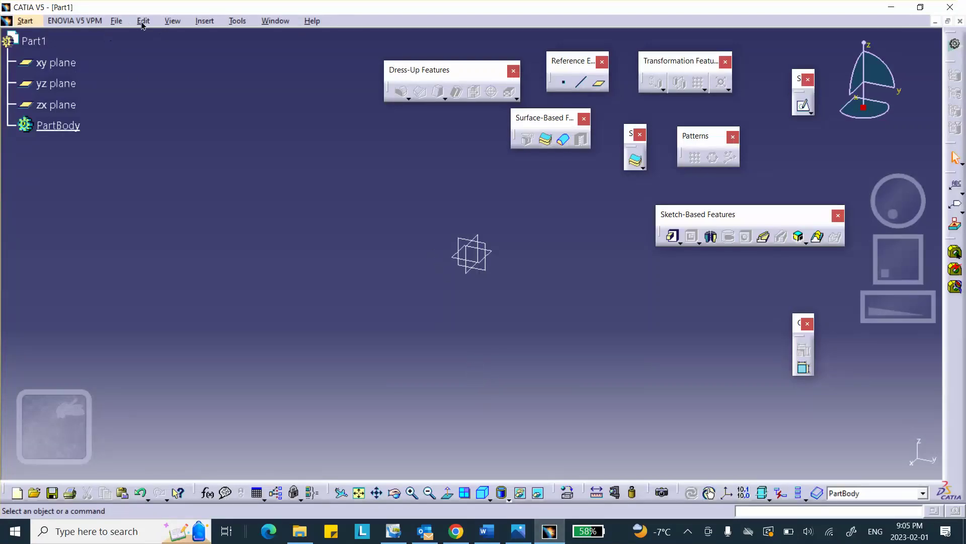
click(115, 22)
click(229, 160)
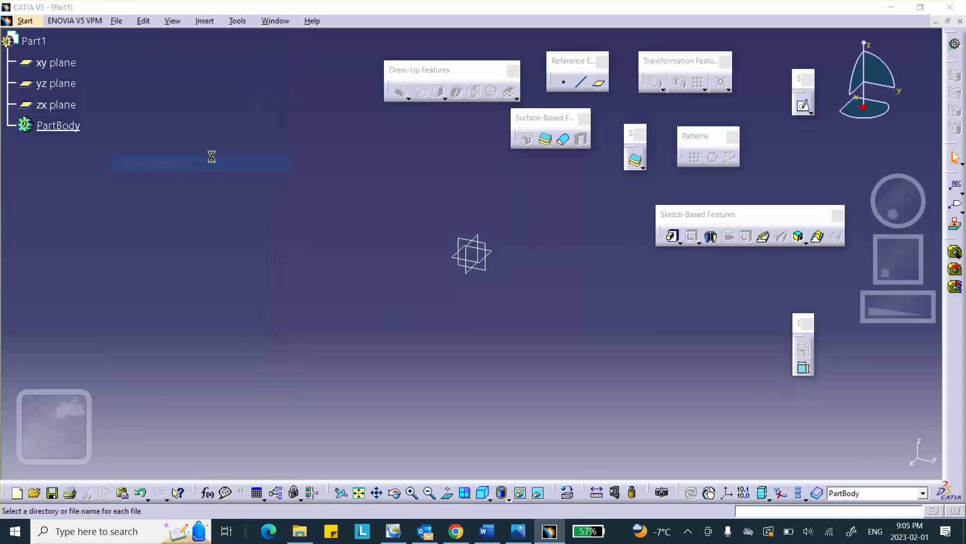
click(206, 47)
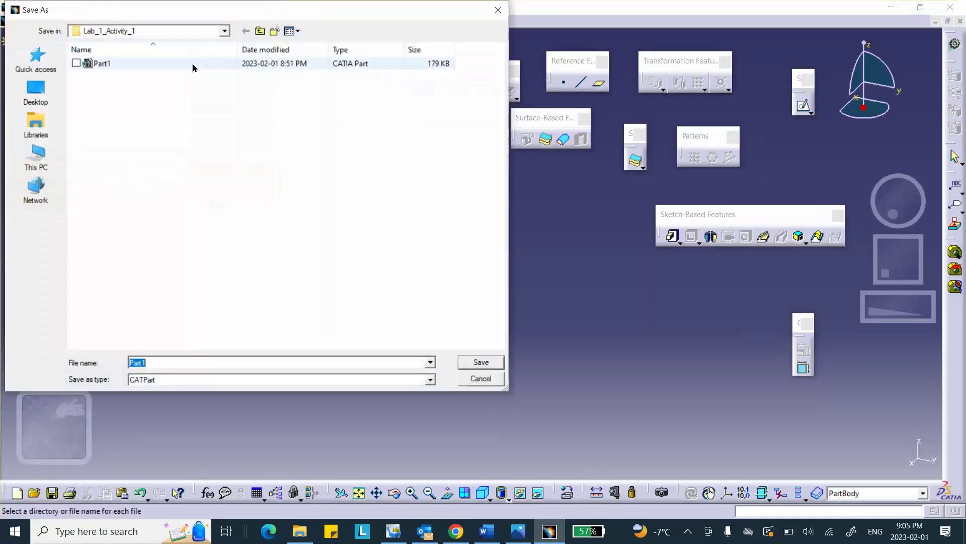
click(259, 31)
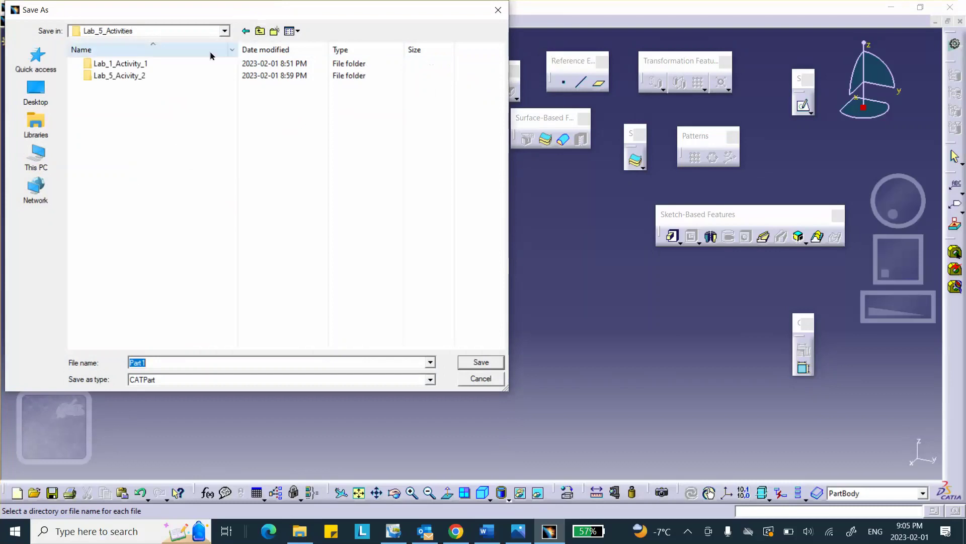
double_click(127, 75)
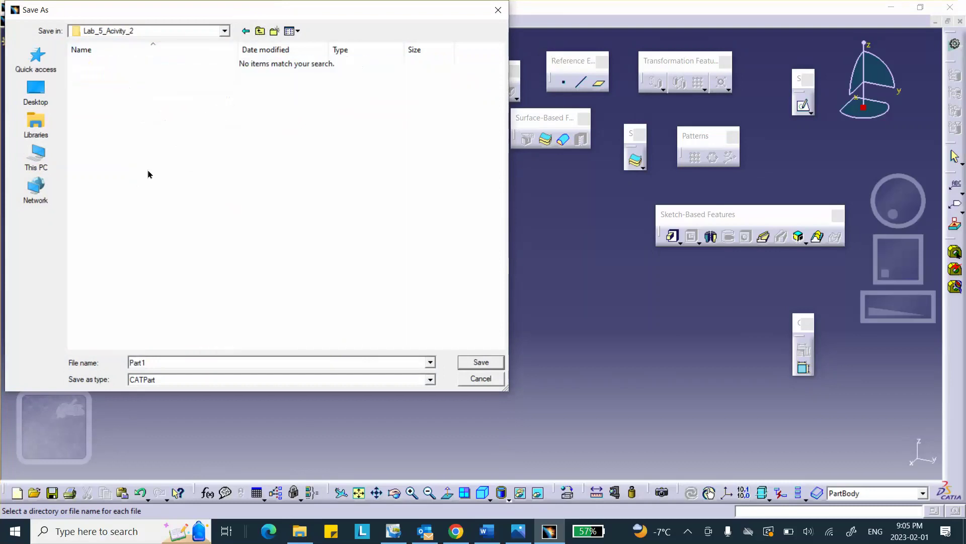
click(486, 362)
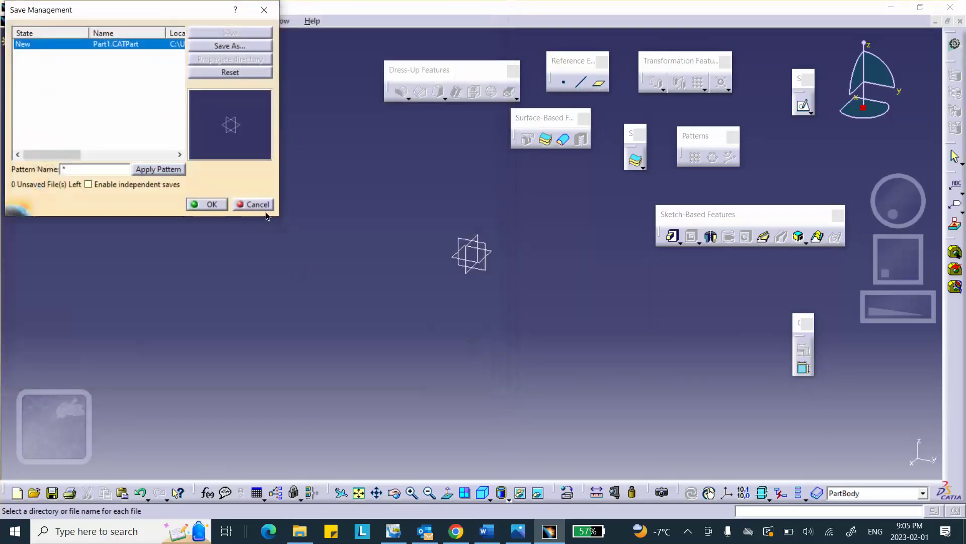
click(219, 203)
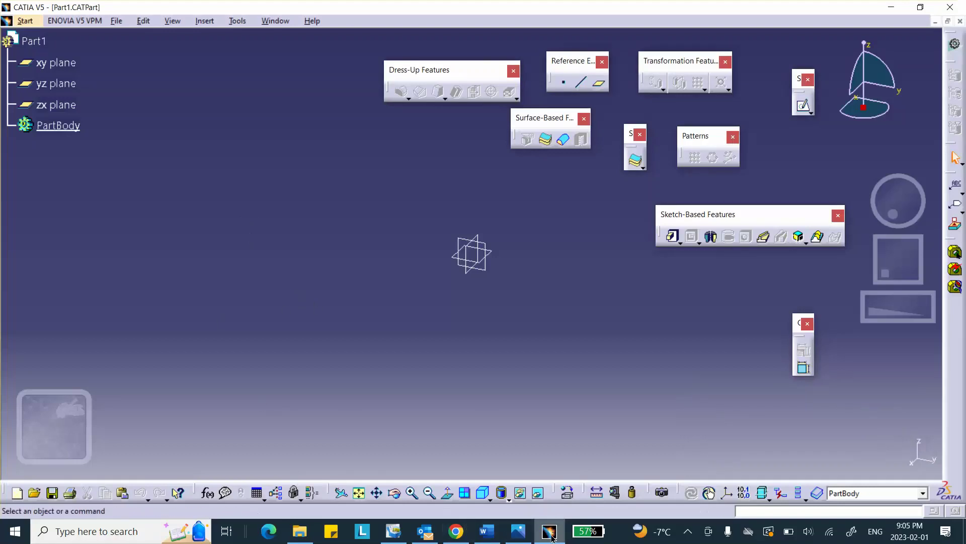
Step: Review the points A–H coordinates in the figure, then minimize Photos to return to CATIA
click(517, 530)
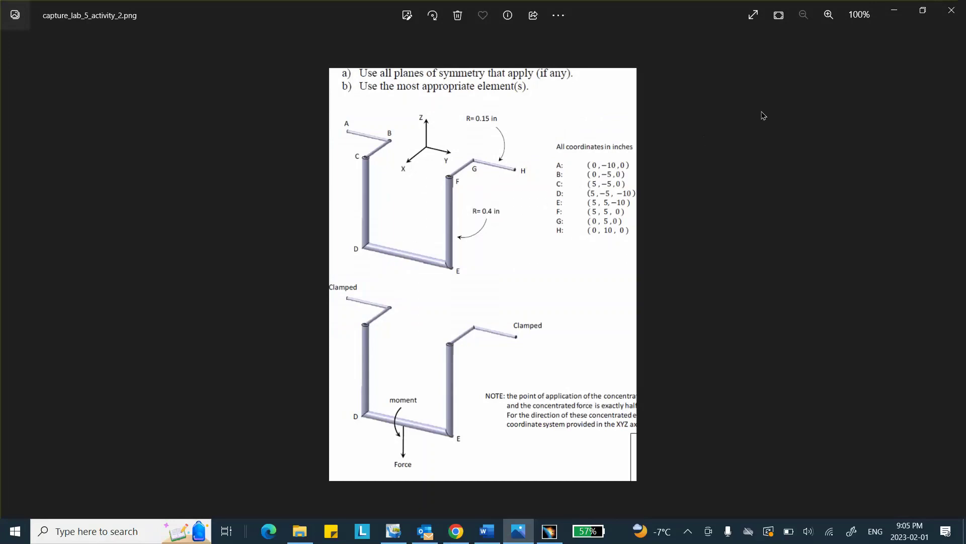
click(891, 11)
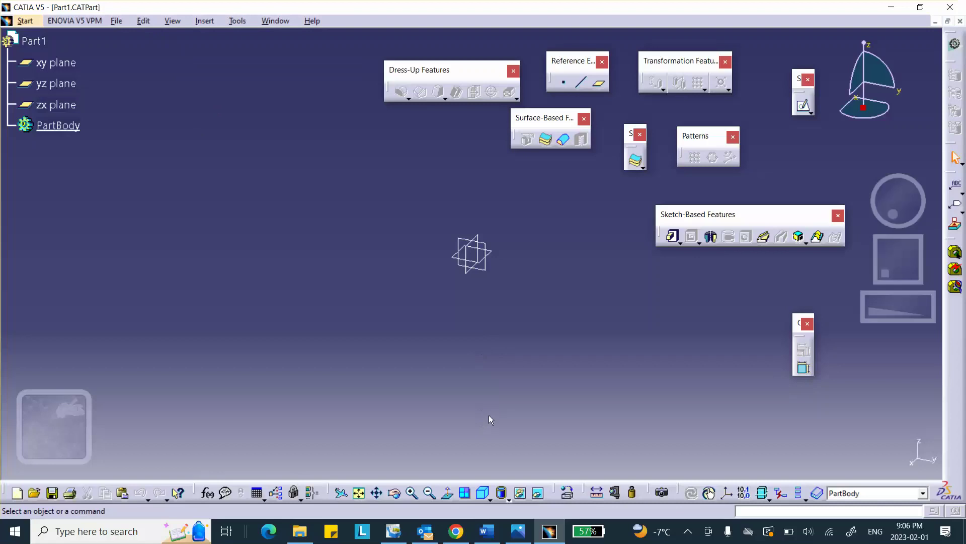
Step: Create coordinate points at (0,-10,0) and (0,-5,0) inches
click(559, 82)
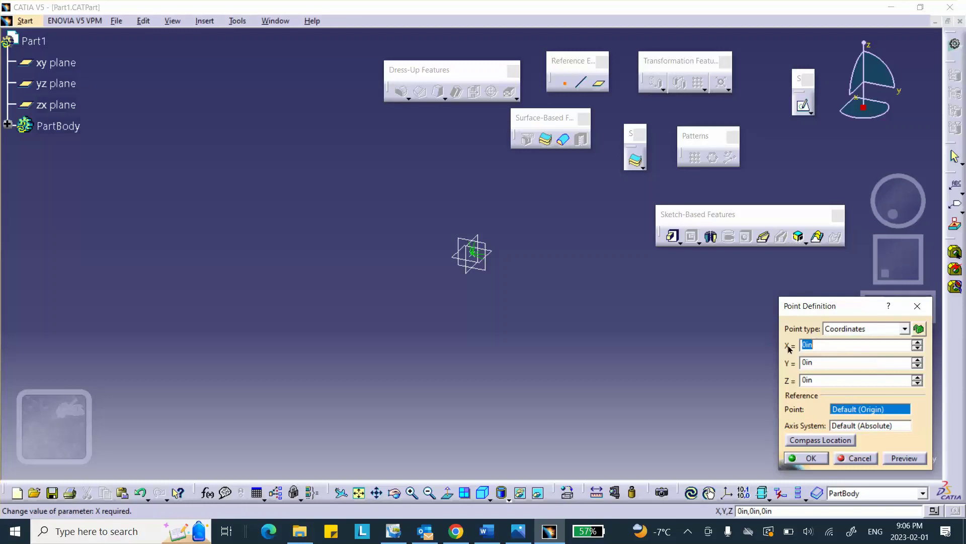
click(823, 363)
text(-10)
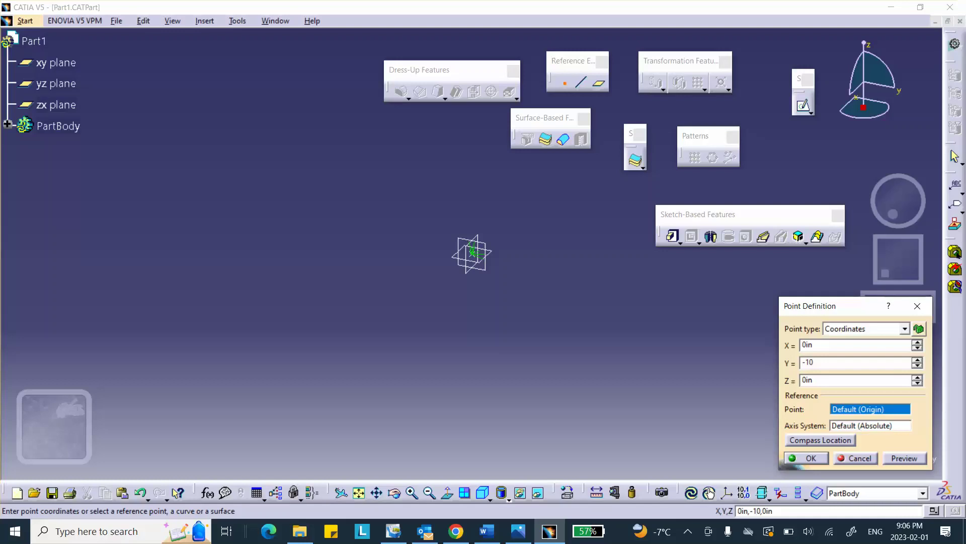
click(809, 458)
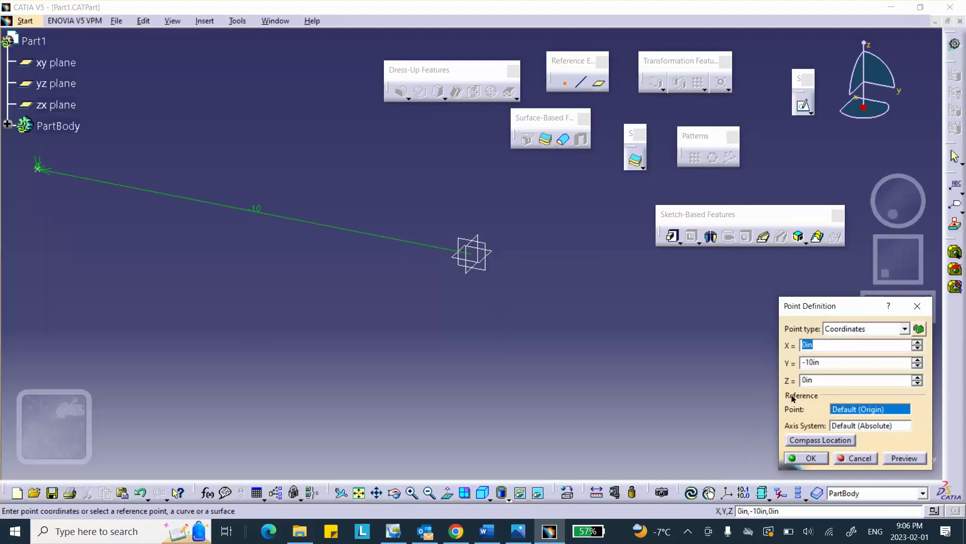
key(Tab)
text(-5)
key(Return)
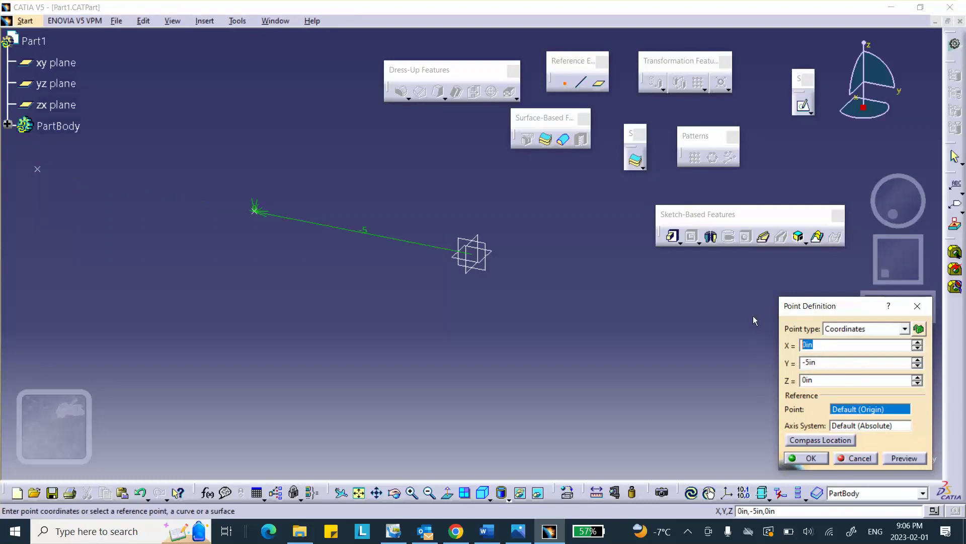
Step: Add points at (5,-5,0), (5,-5,-10) and (5,0,-10), then rotate the view to check them
text(5)
click(806, 458)
double_click(811, 380)
text(=)
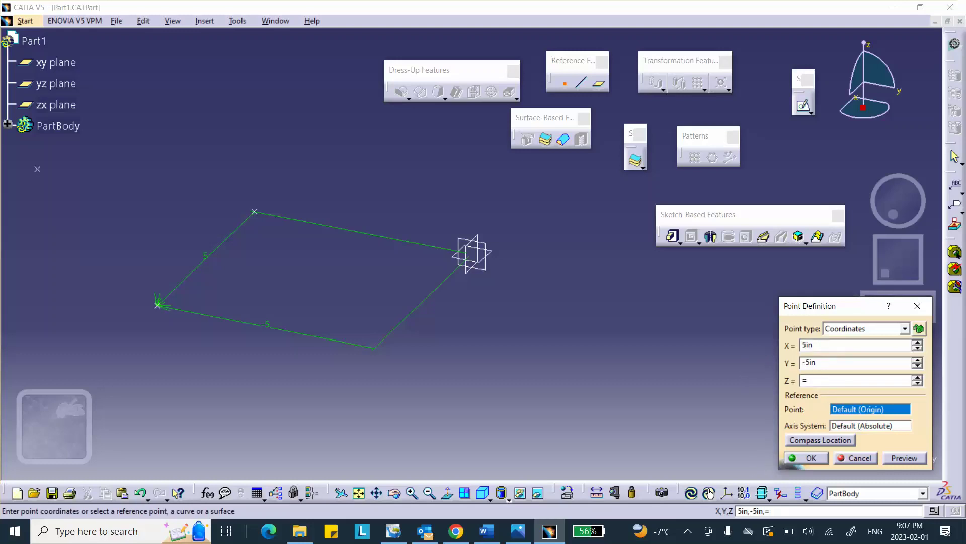
key(BackSpace)
text(-10)
click(807, 458)
click(823, 360)
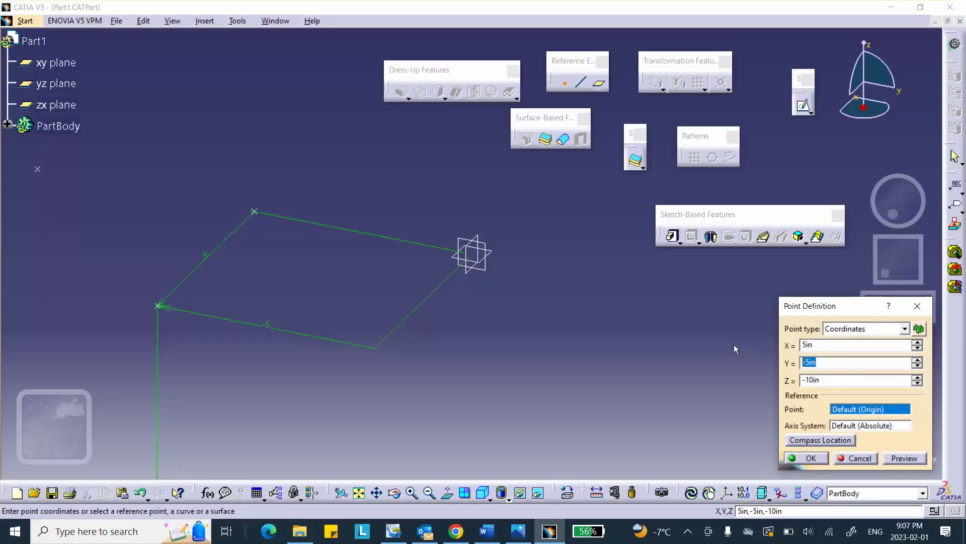
text(0)
click(808, 459)
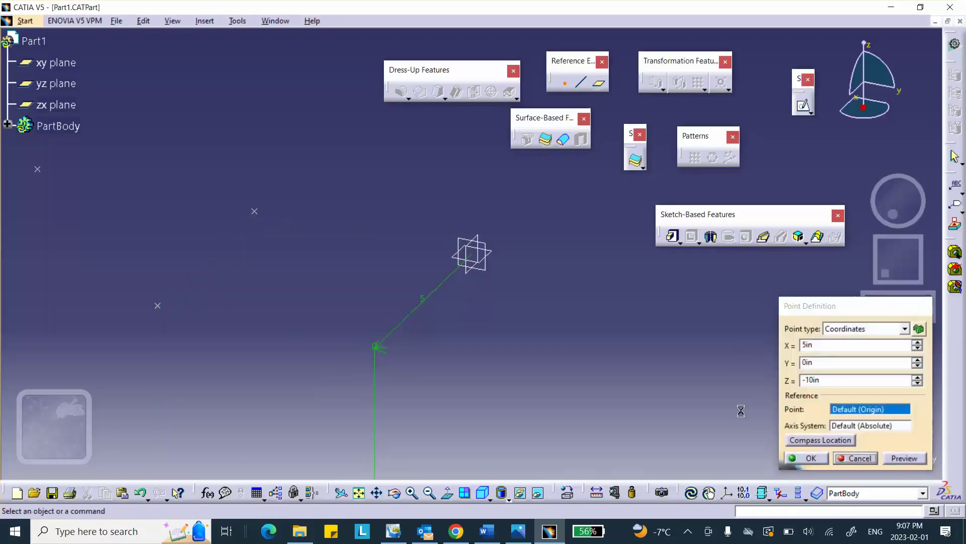
middle_drag(494, 304, 437, 325)
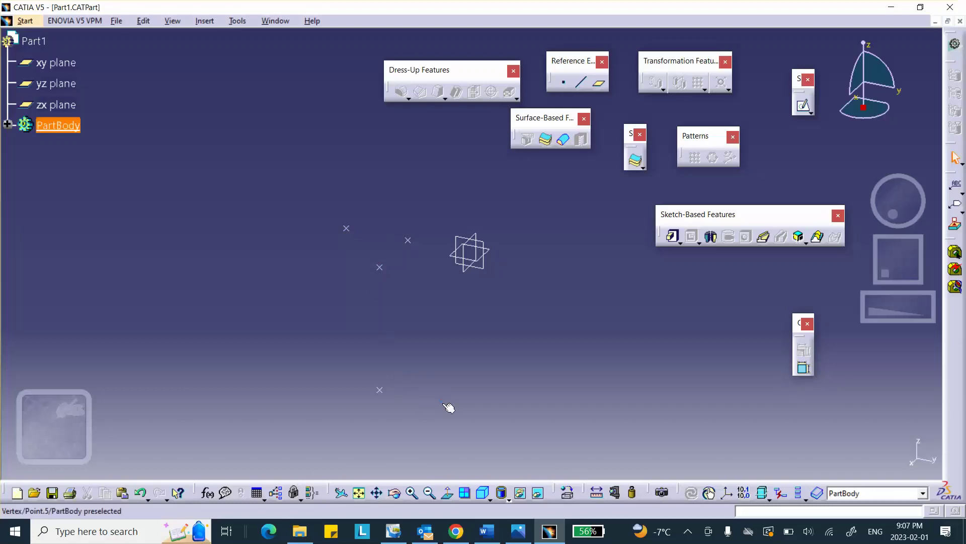
Step: Draw point-to-point lines from Point.1 to Point.2 and from Point.2 to Point.3
click(582, 83)
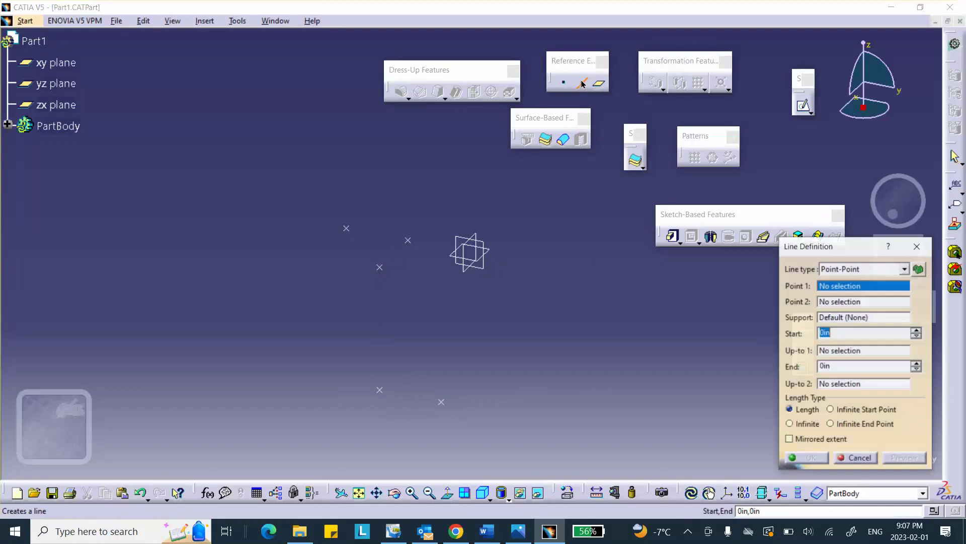
click(351, 230)
click(407, 240)
click(811, 458)
click(409, 241)
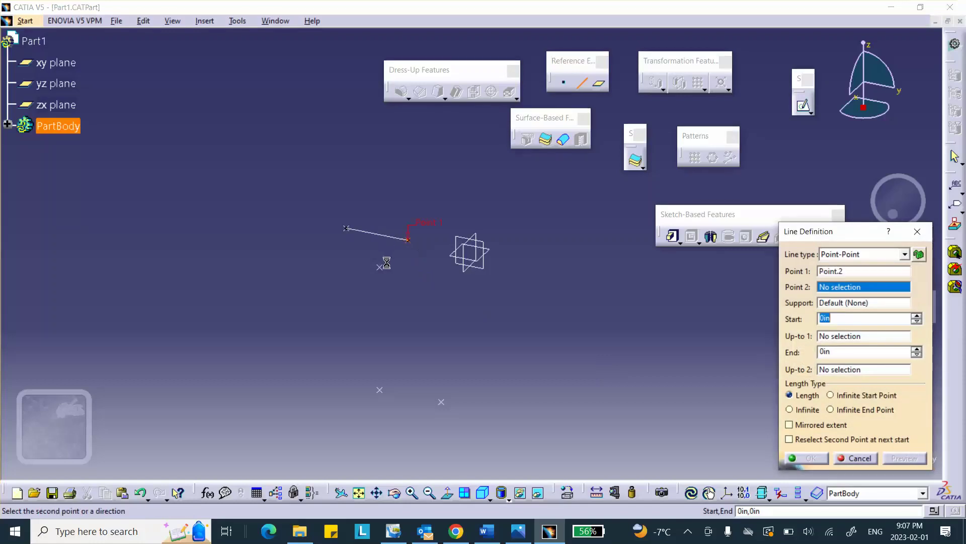
click(380, 270)
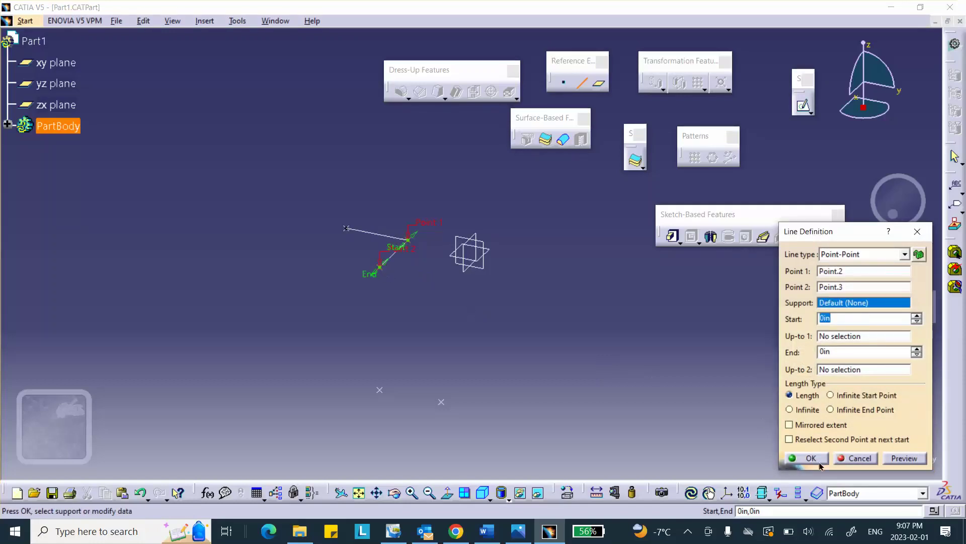
click(820, 462)
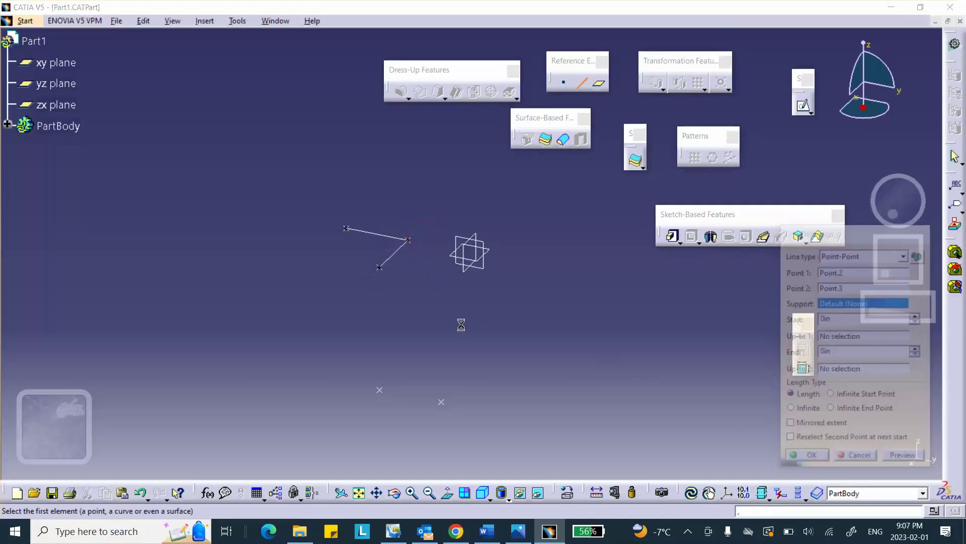
Step: Add the vertical line Point.3–Point.4 and bottom line Point.4–Point.5, then expand PartBody
click(379, 268)
click(380, 389)
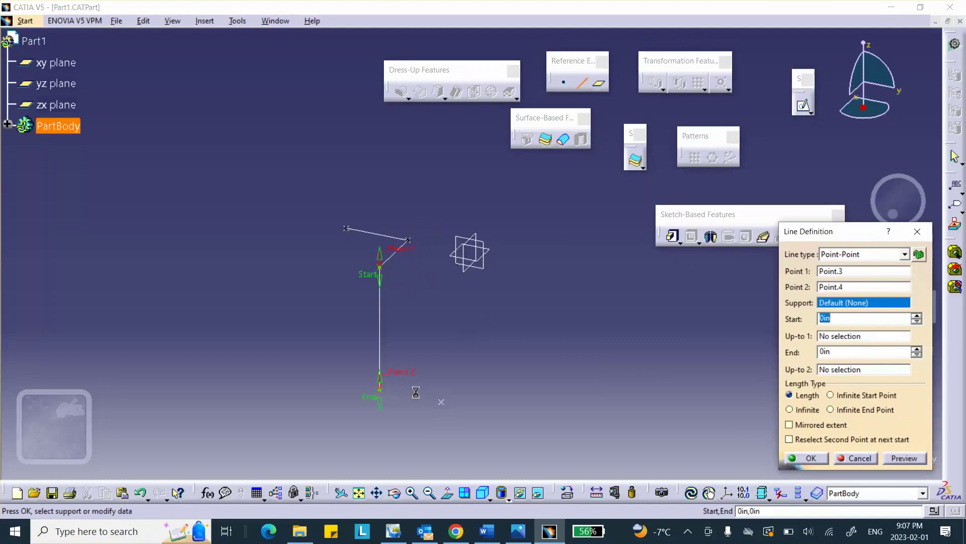
click(794, 457)
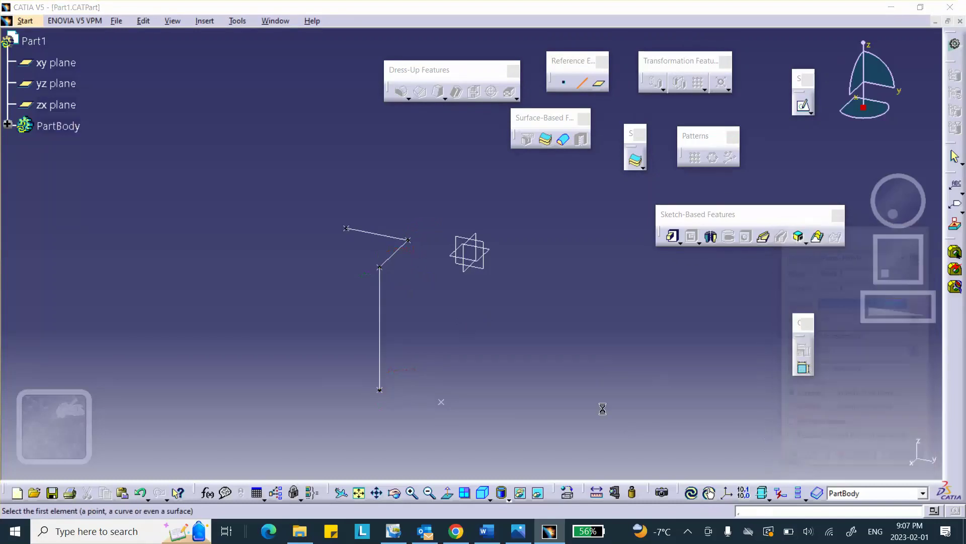
click(380, 389)
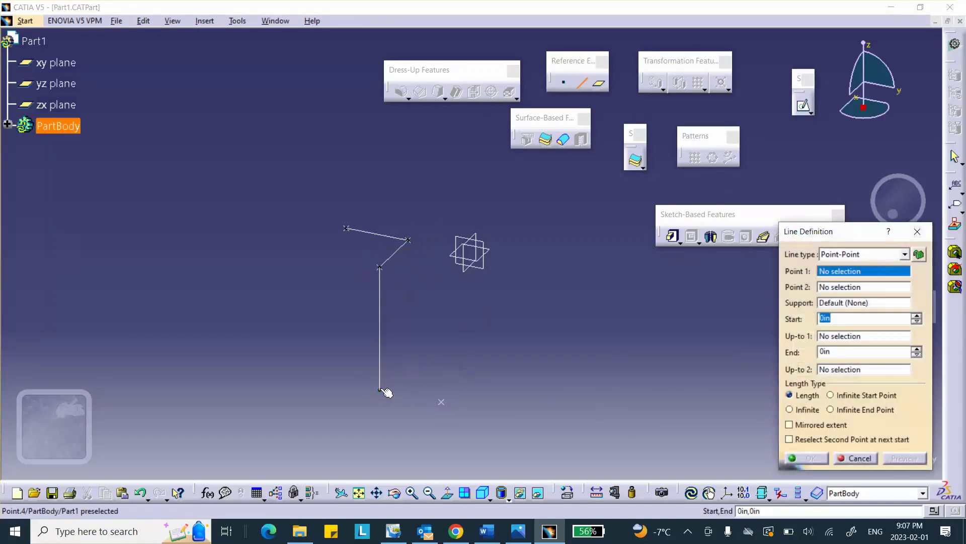
click(442, 401)
click(799, 457)
click(856, 457)
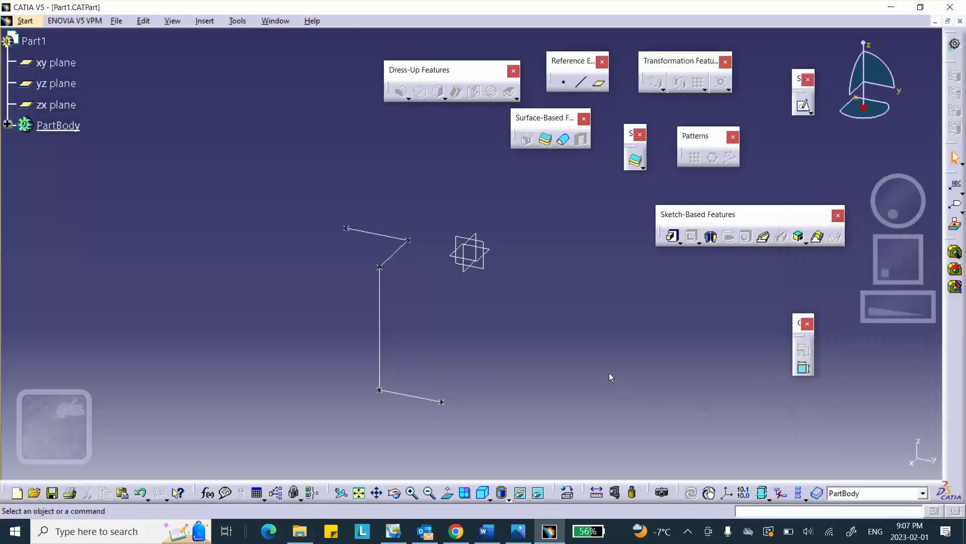
click(7, 124)
click(68, 147)
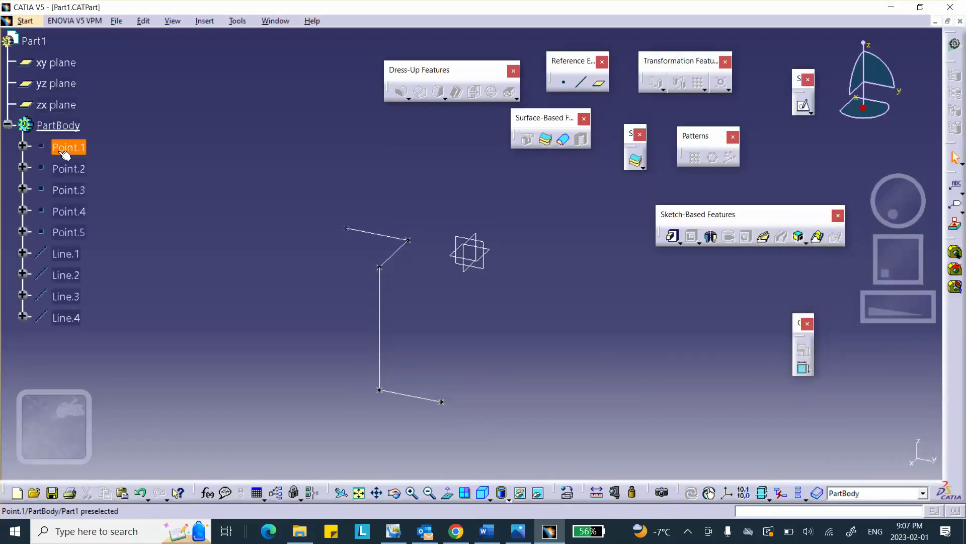
Step: Hide the five construction points Point.1 to Point.5
shift+click(84, 232)
right_click(83, 229)
click(112, 269)
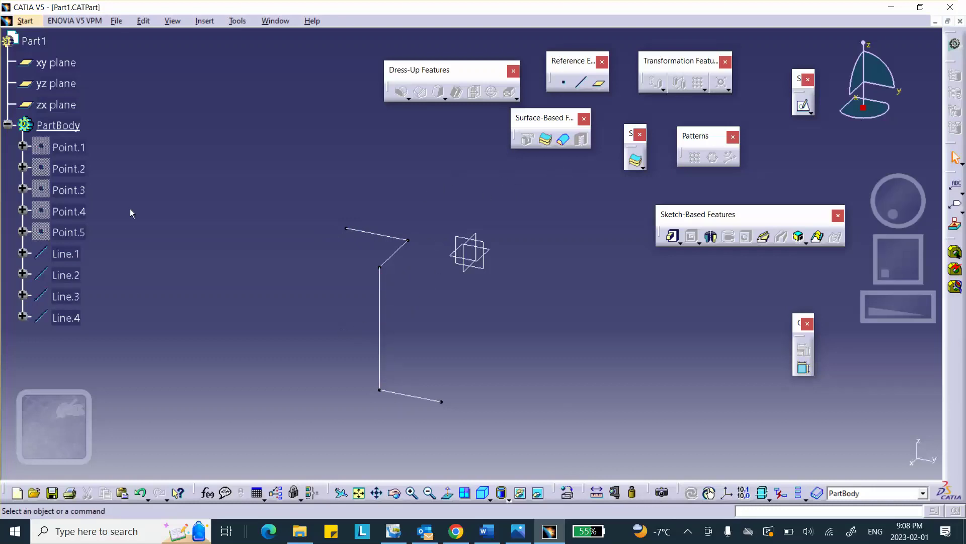
Step: Switch to the Mechanical Design > Wireframe and Surface Design workbench
click(33, 20)
mouse_move(45, 53)
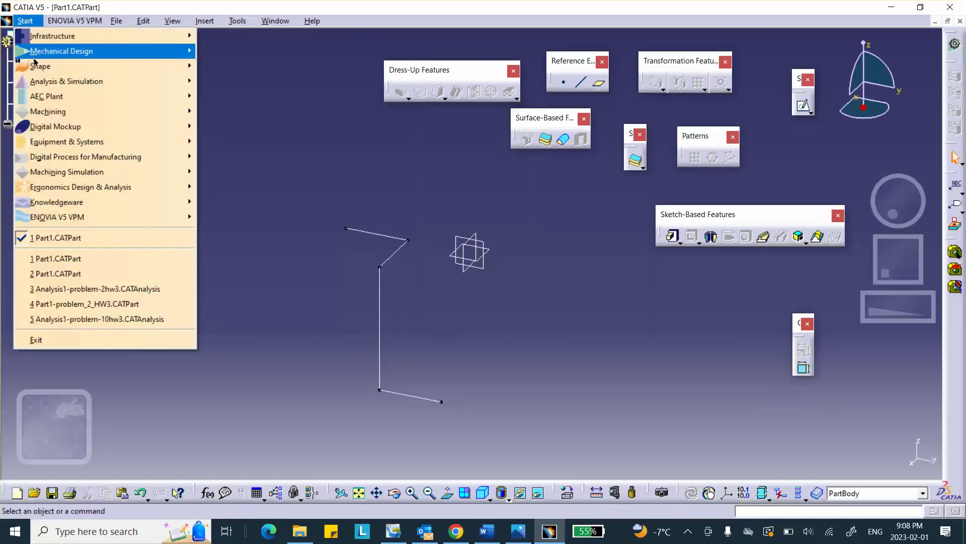
mouse_move(49, 69)
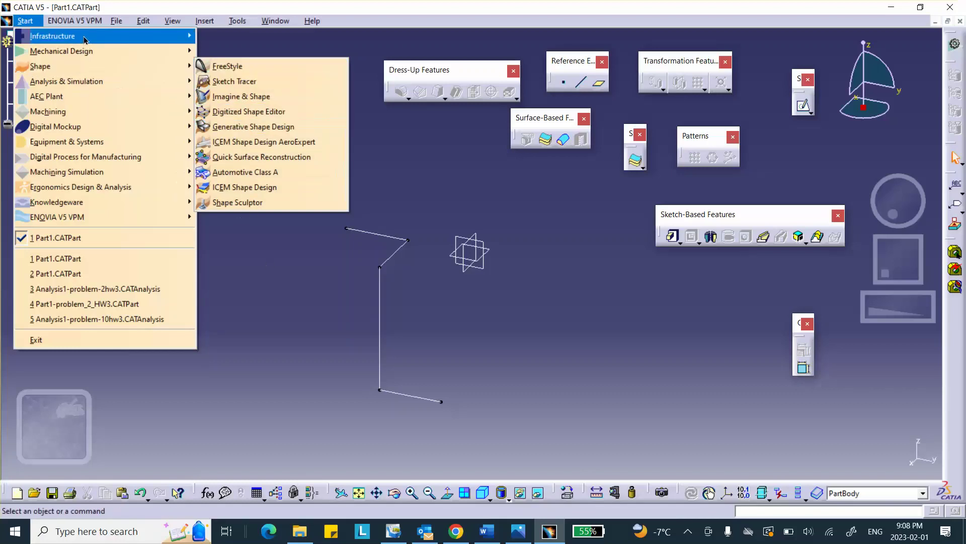
mouse_move(75, 51)
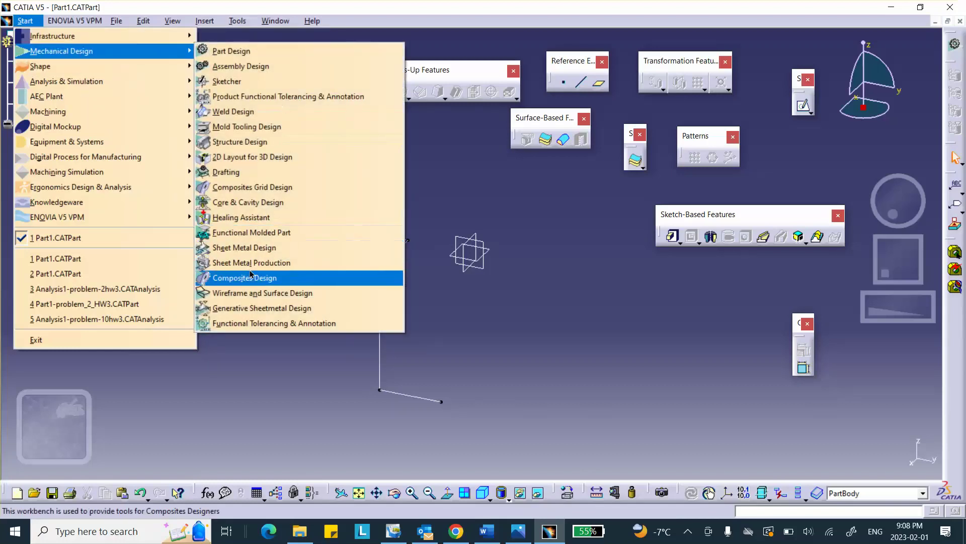
click(247, 294)
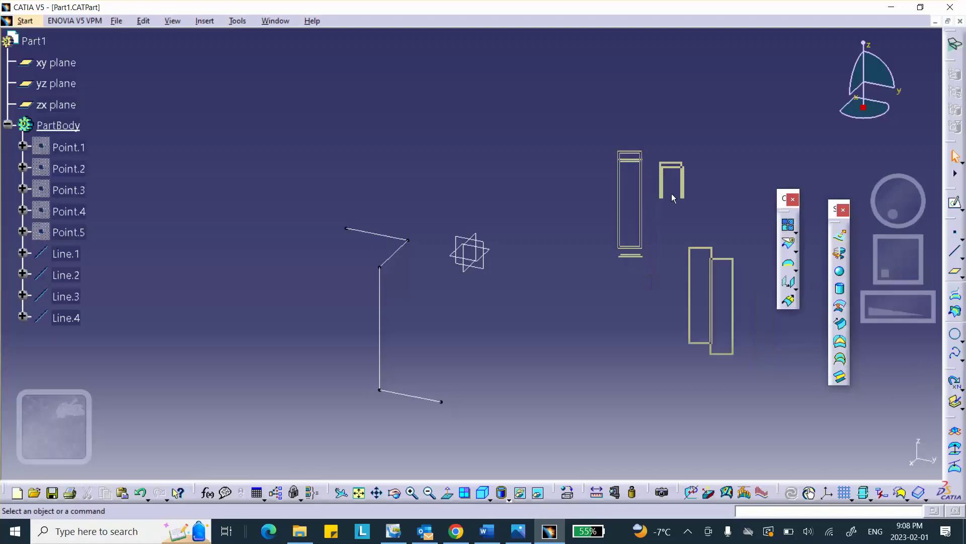
Step: Join Line.1, Line.2, Line.3 and Line.4 into the single curve Join.1
click(789, 226)
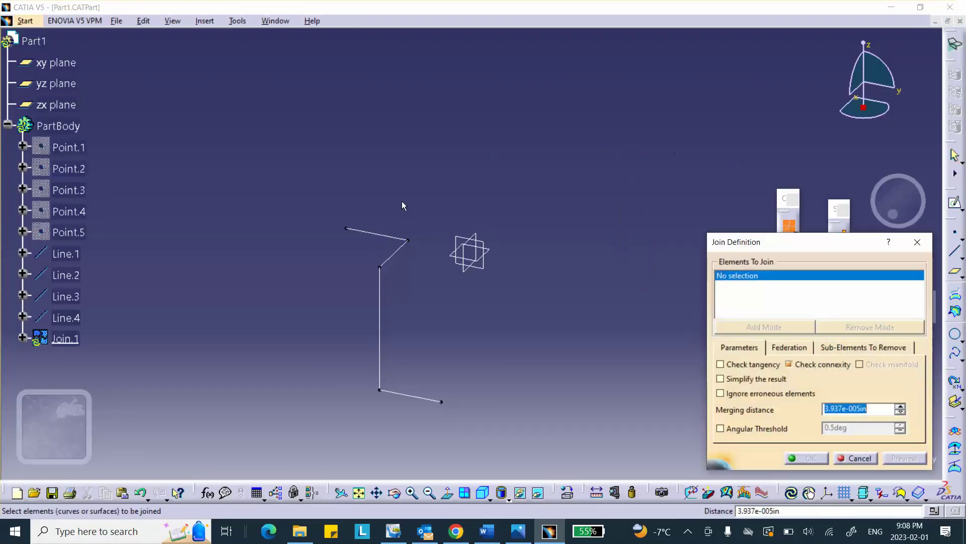
click(377, 233)
click(396, 252)
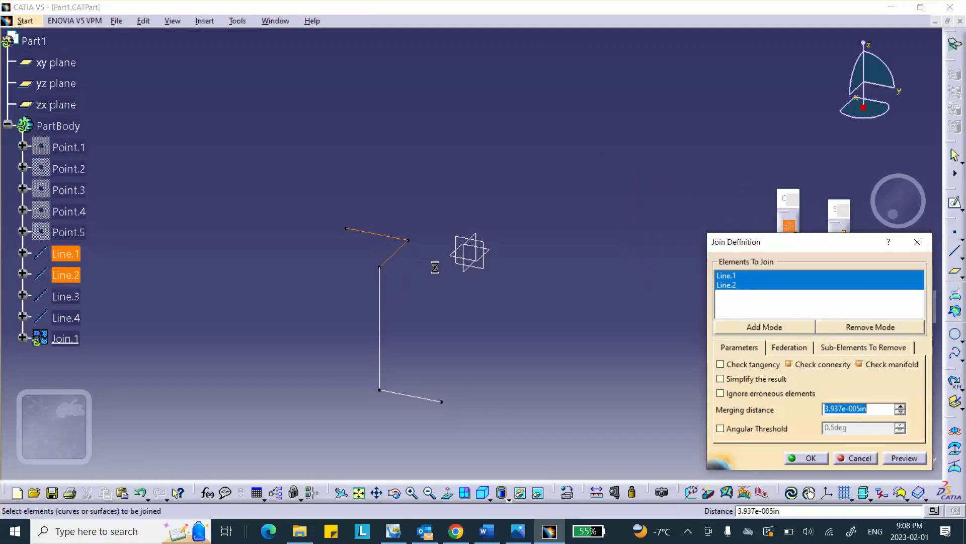
click(380, 306)
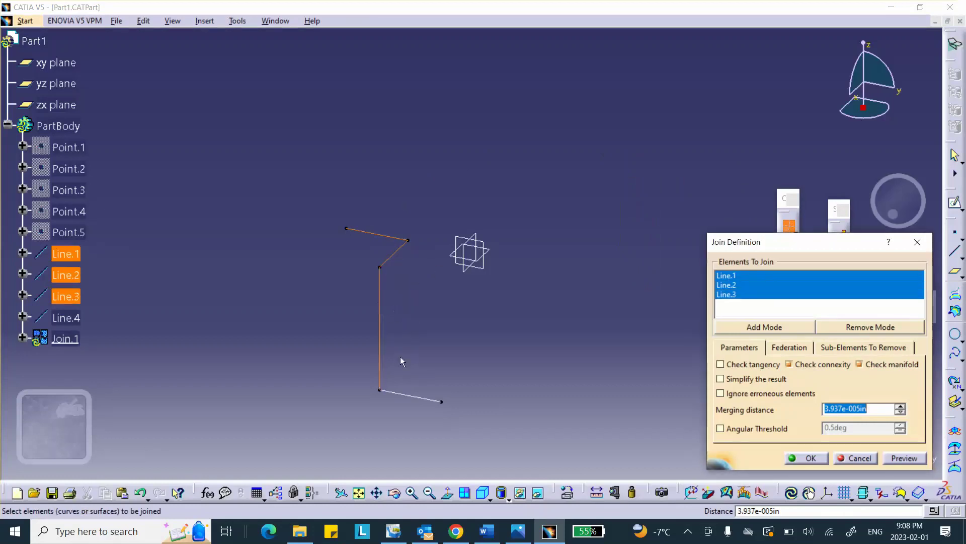
click(407, 395)
click(807, 457)
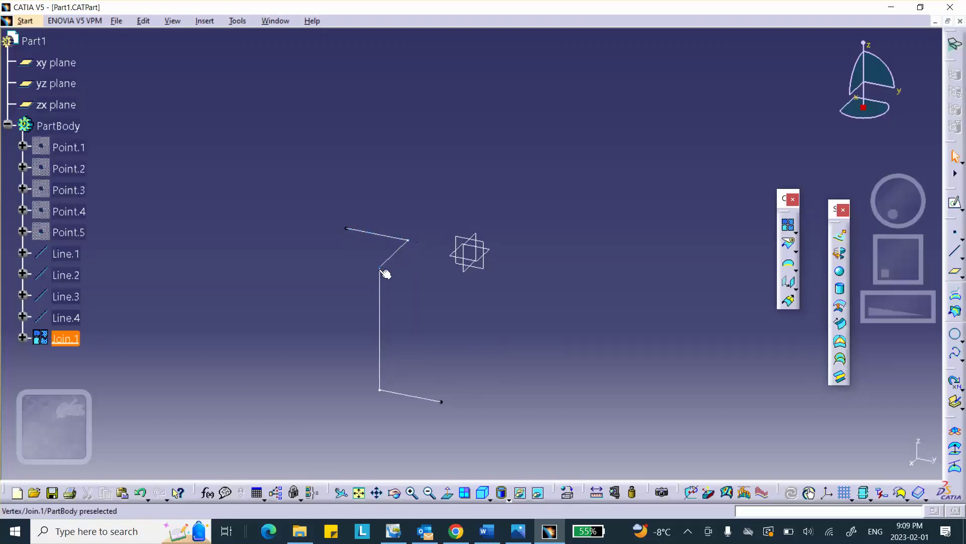
middle_drag(456, 171, 386, 108)
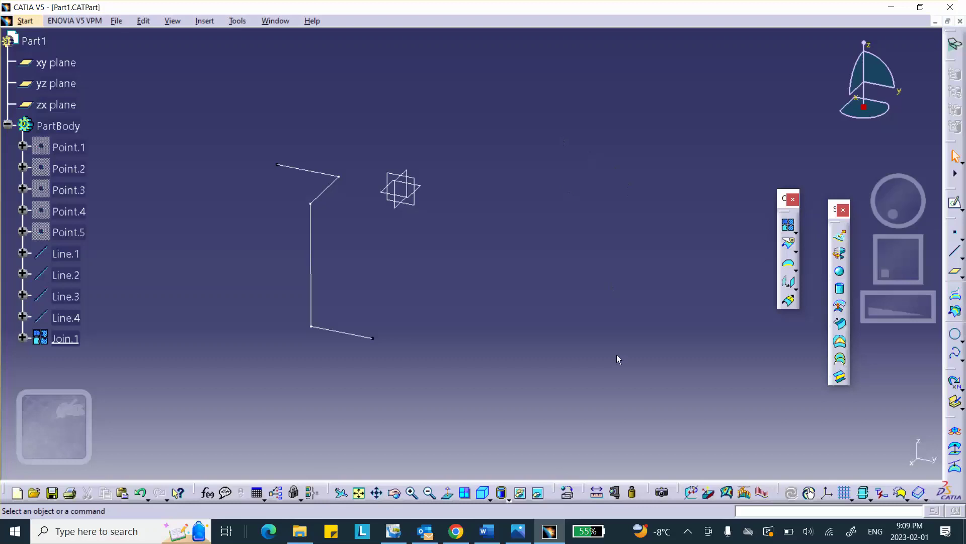
Step: Apply Steel from the Metal material library to Part1 and save the part
click(568, 492)
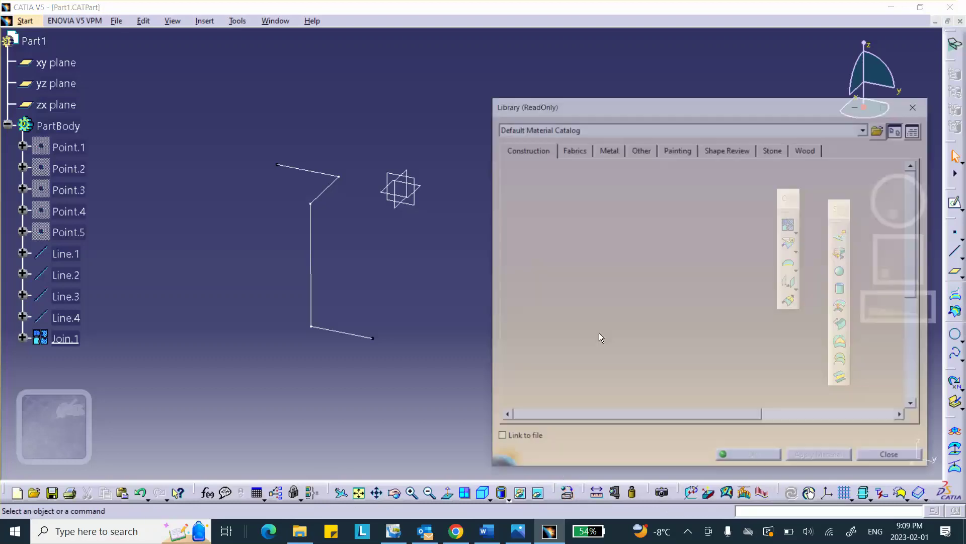
click(583, 215)
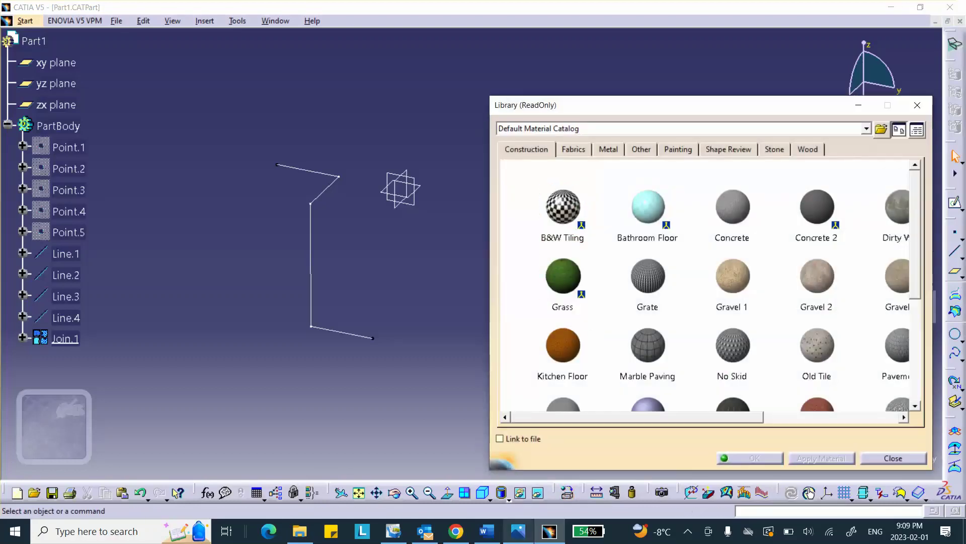
click(487, 531)
scroll(452, 446, up, 3)
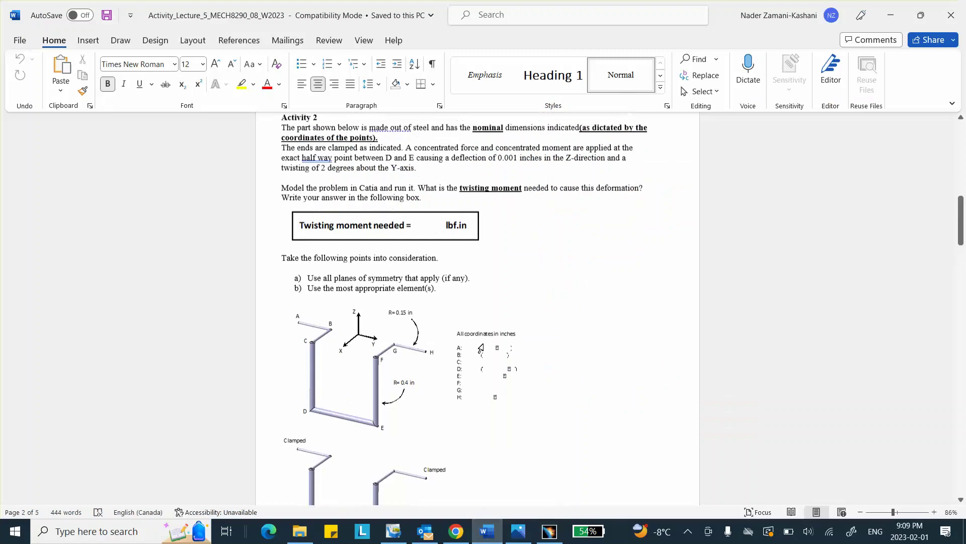
click(891, 15)
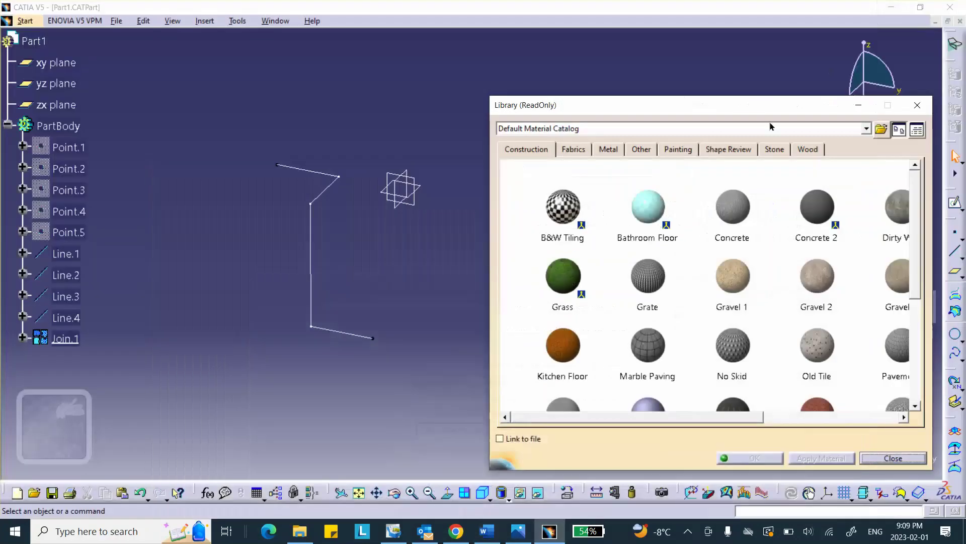
click(599, 149)
scroll(610, 292, down, 2)
click(569, 309)
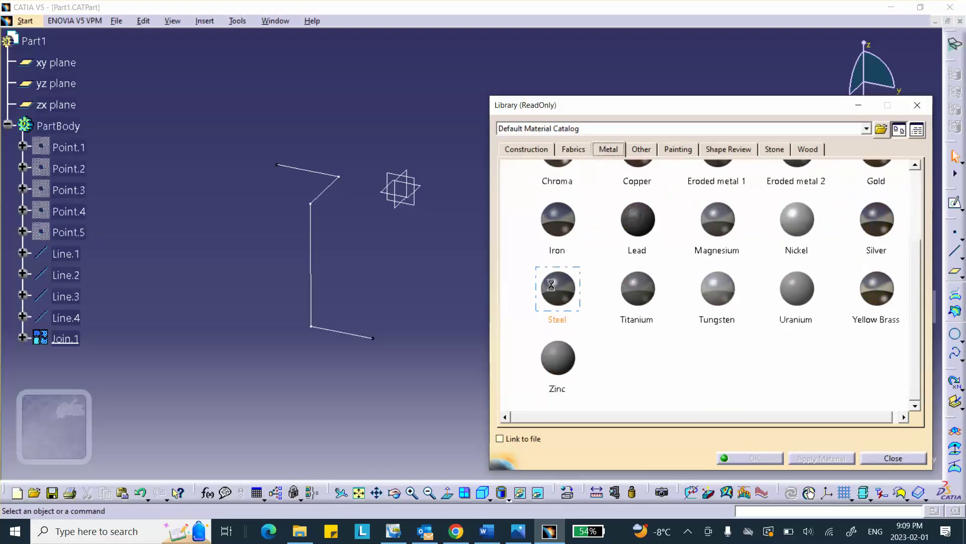
click(33, 40)
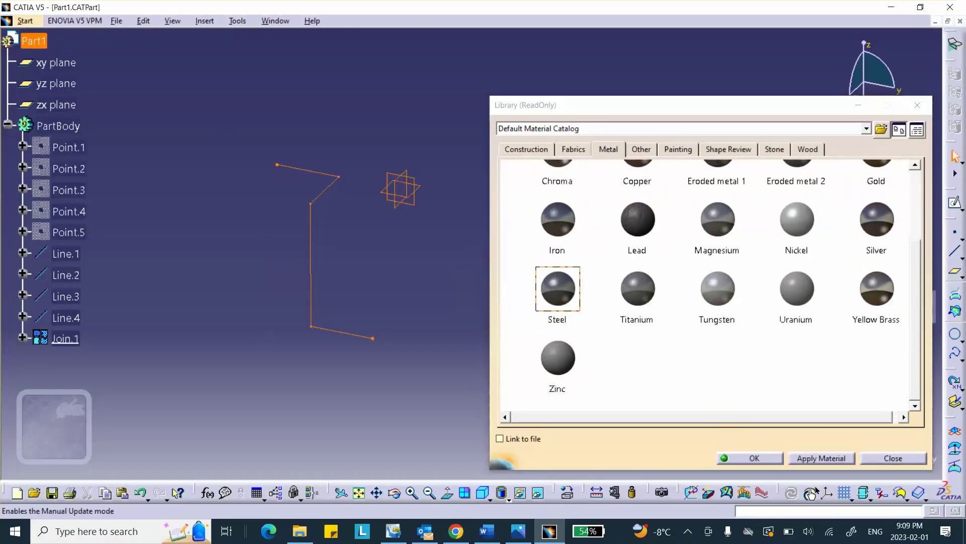
click(752, 458)
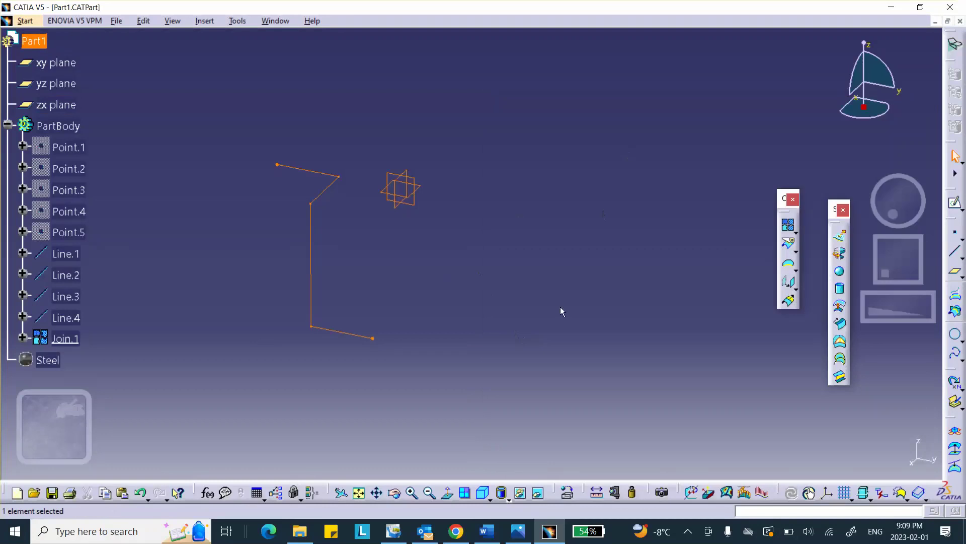
click(52, 492)
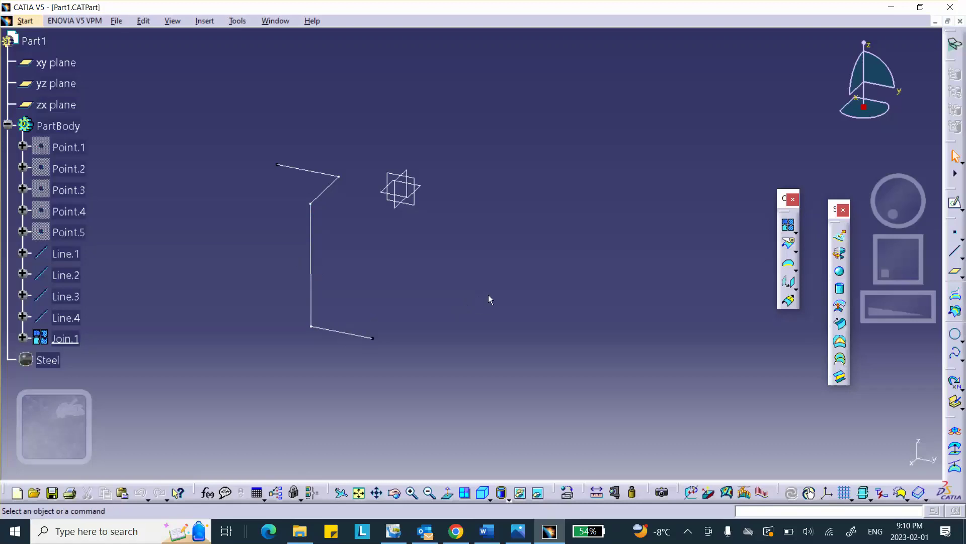
Step: Create a Static Analysis case in Generative Structural Analysis and choose the Beam Mesher
click(23, 22)
mouse_move(63, 88)
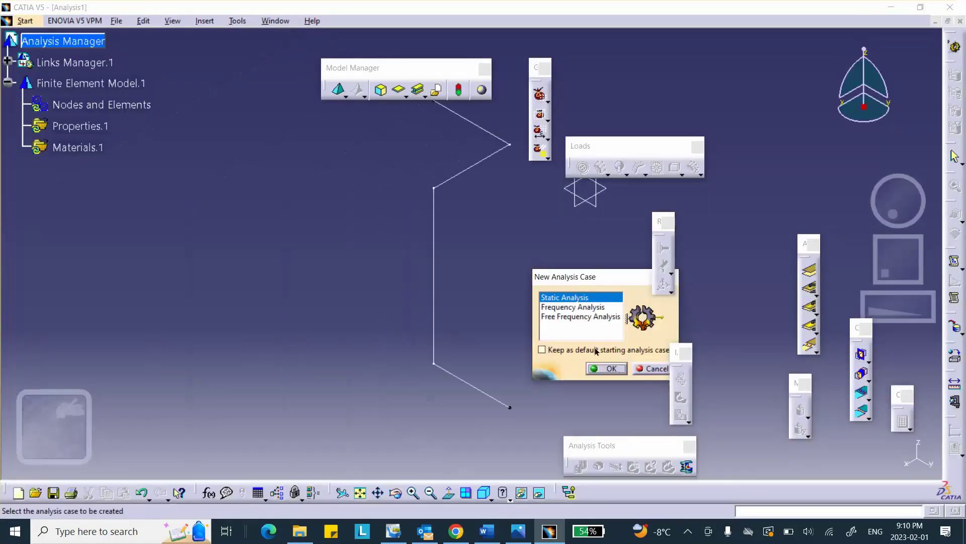
click(605, 367)
middle_drag(478, 128, 330, 128)
click(346, 95)
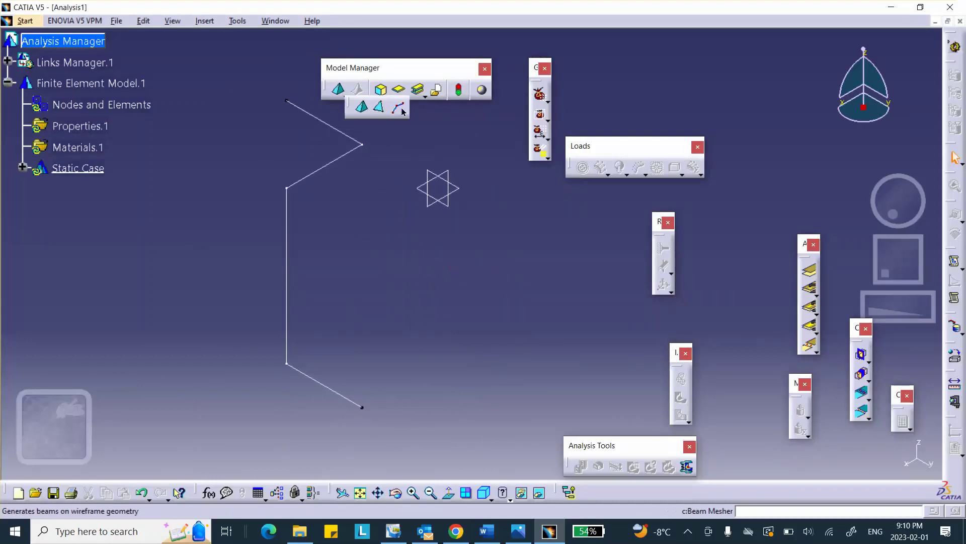
click(398, 107)
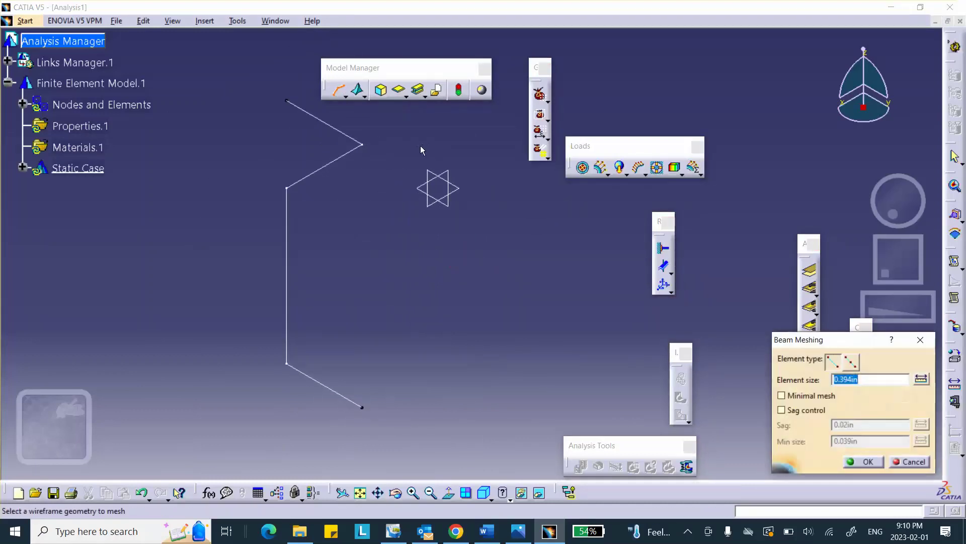
Step: Select the rod wireframe and give its beam mesh a 0.5in element size
click(338, 159)
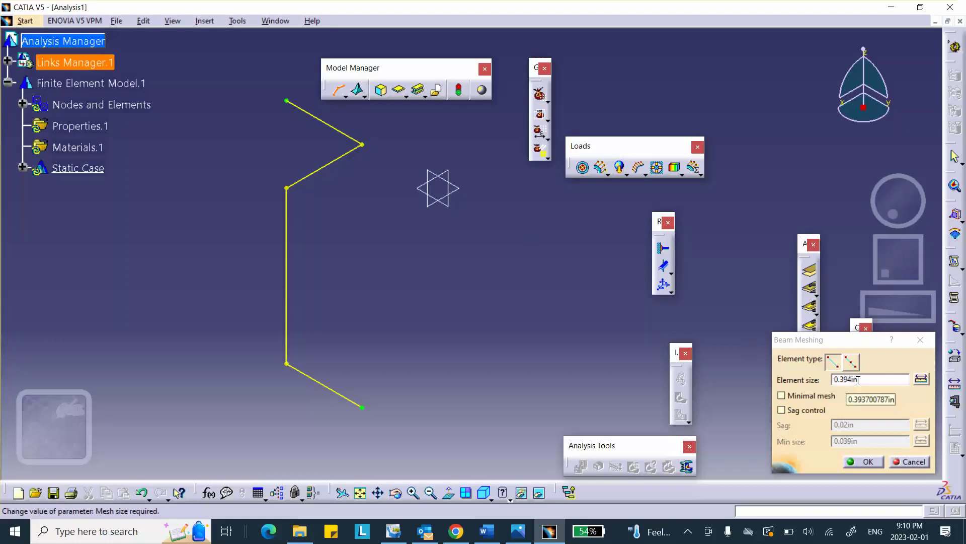
double_click(858, 380)
key(BackSpace)
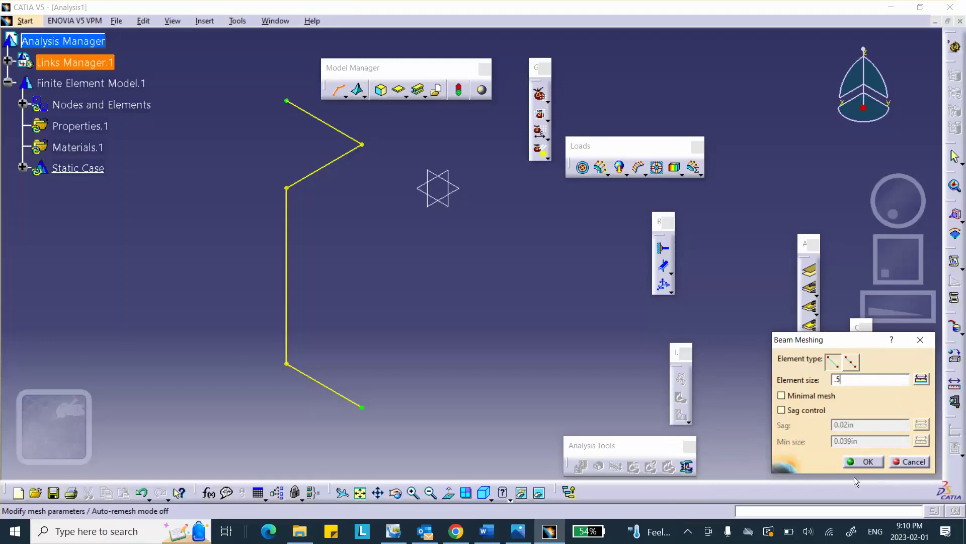
click(864, 461)
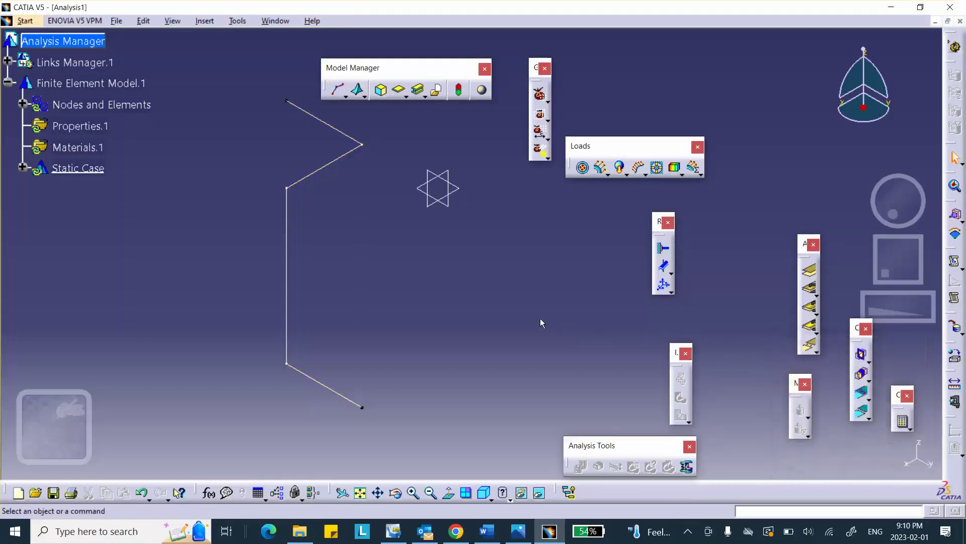
Step: Display the rod's 0.5in beam mesh with Mesh Visualization, accepting the mesh update
right_click(57, 104)
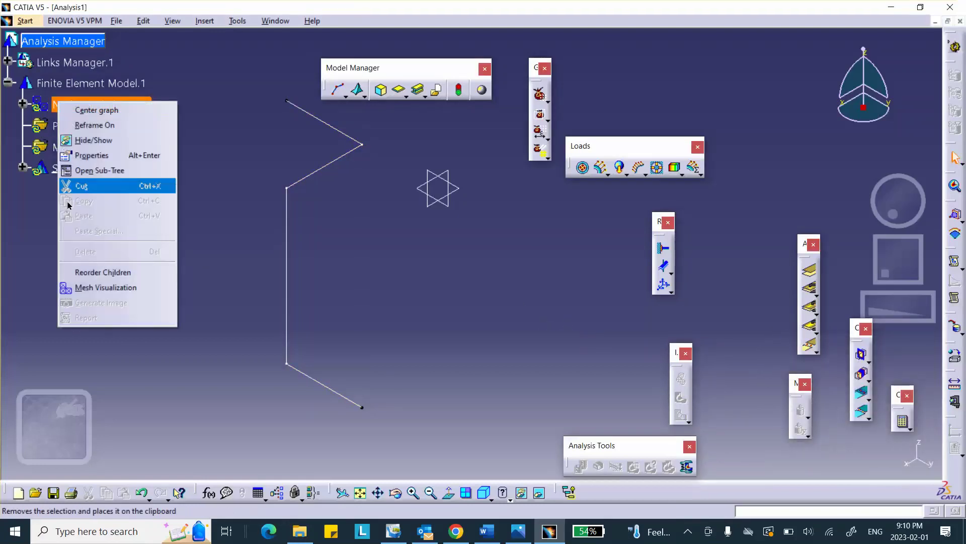
click(89, 288)
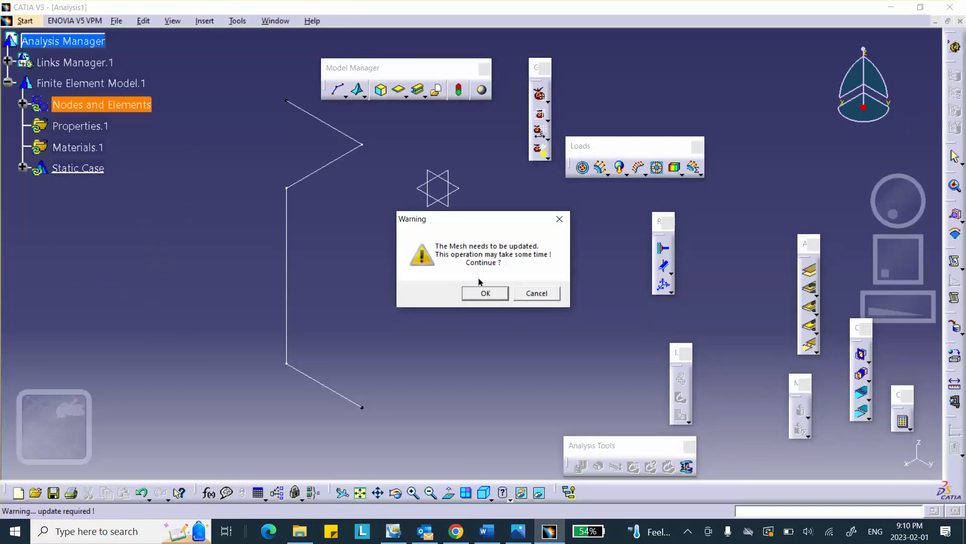
click(481, 295)
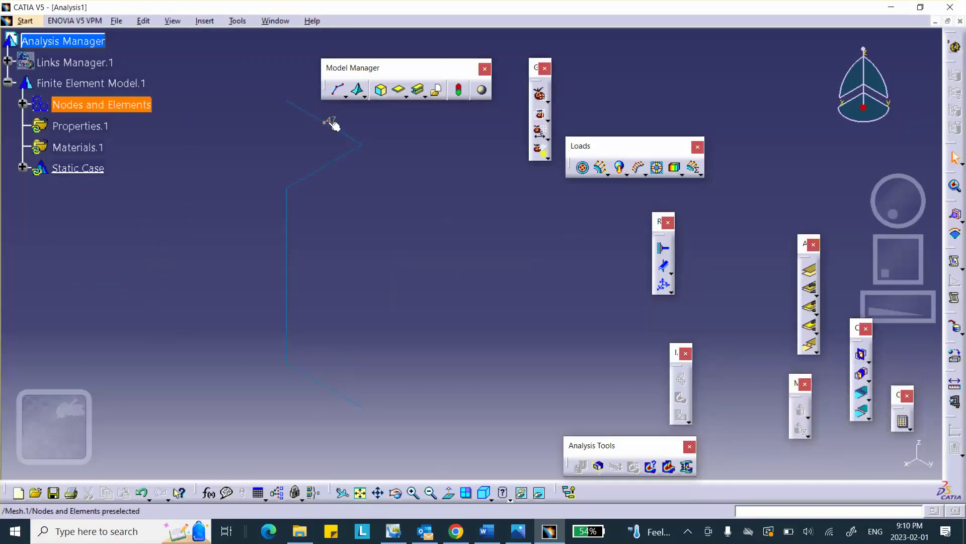
middle_drag(339, 129, 334, 267)
middle_drag(341, 213, 490, 276)
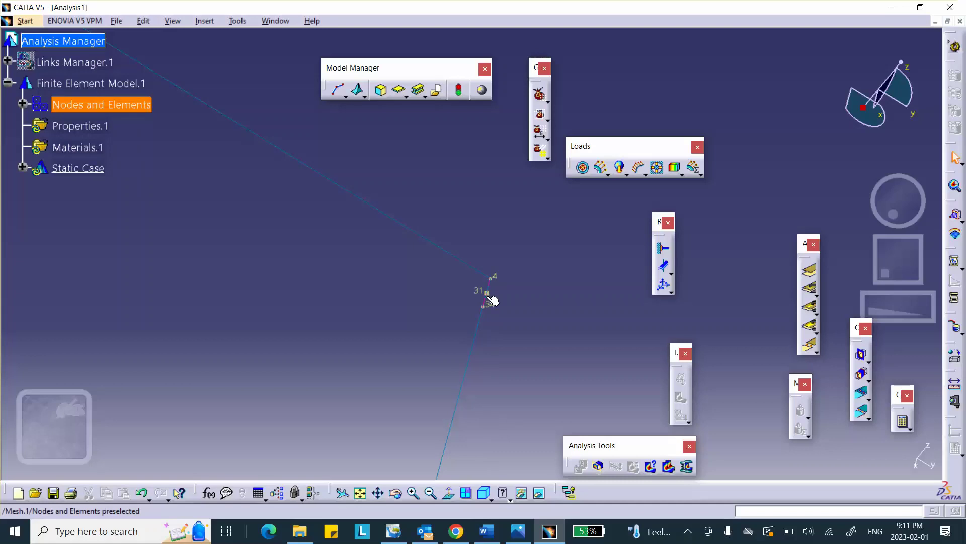
middle_drag(436, 270, 286, 207)
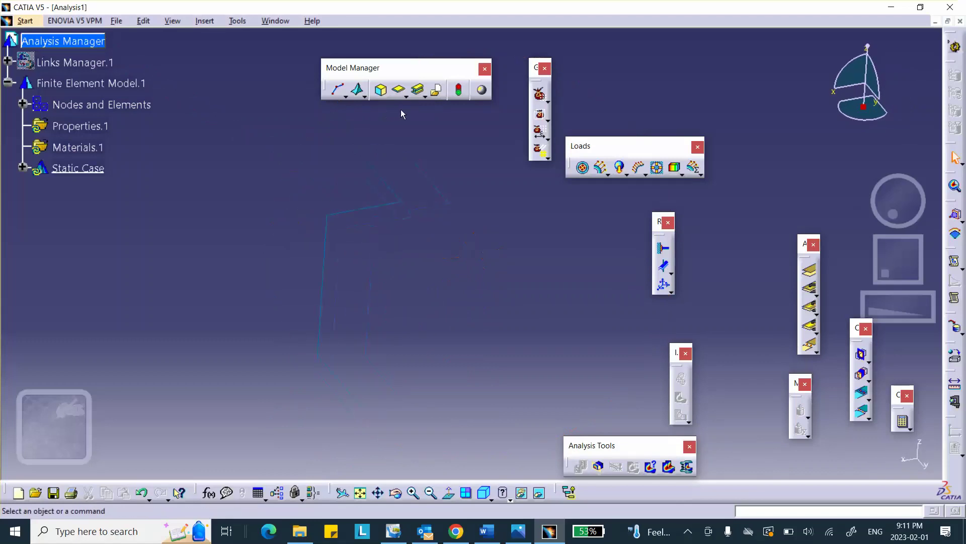
Step: Toggle the activation of Mesh.1 under Nodes and Elements
click(23, 104)
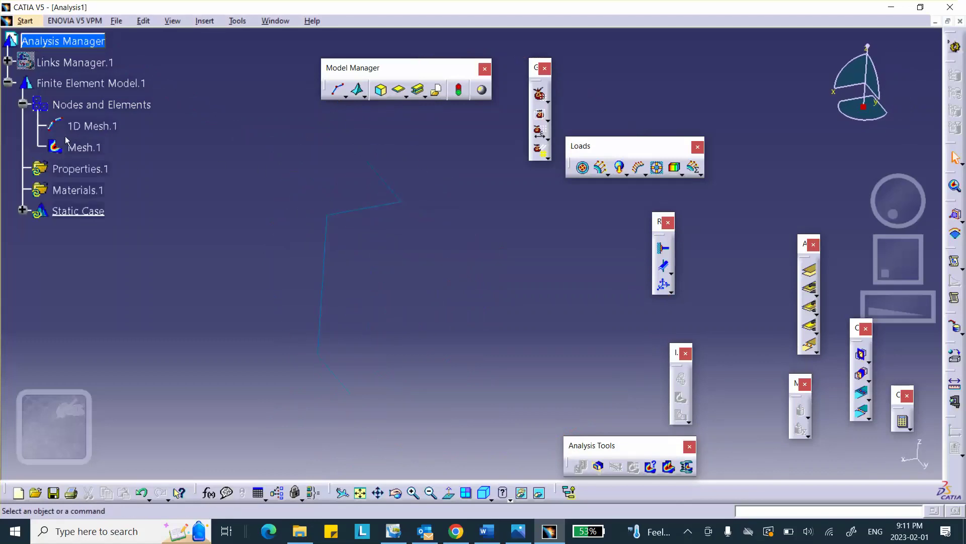
right_click(85, 148)
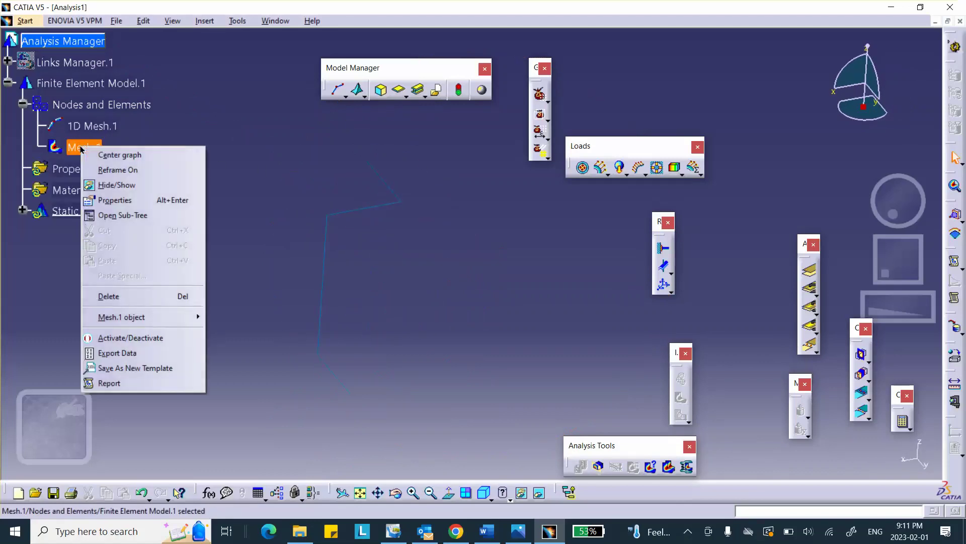
click(110, 339)
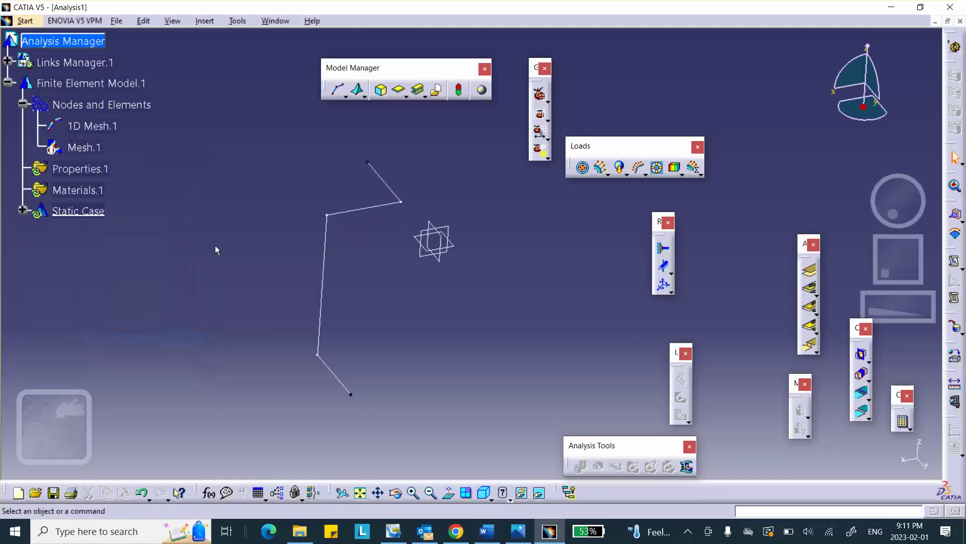
Step: Start a steel cylindrical-beam 1D Property on Join.1 and bring up its radius settings
click(418, 90)
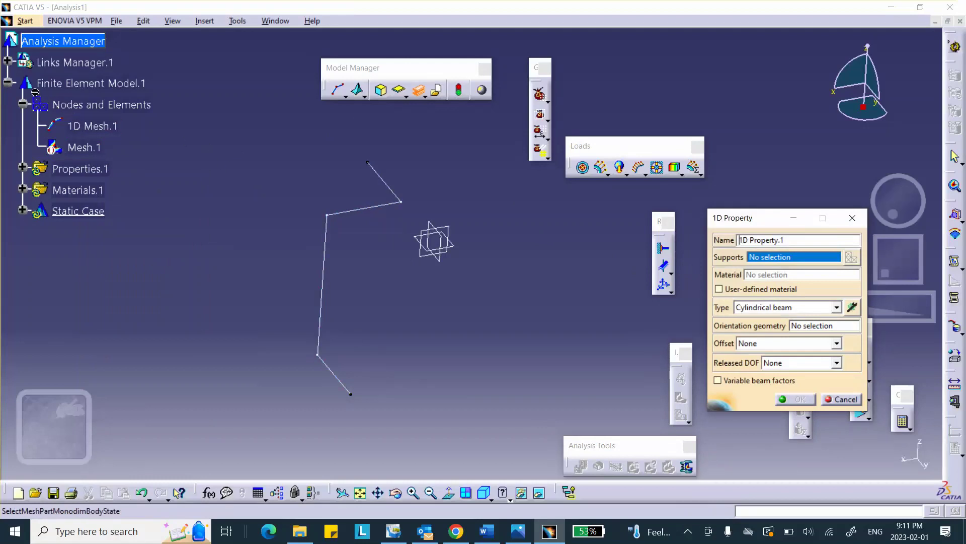
click(8, 60)
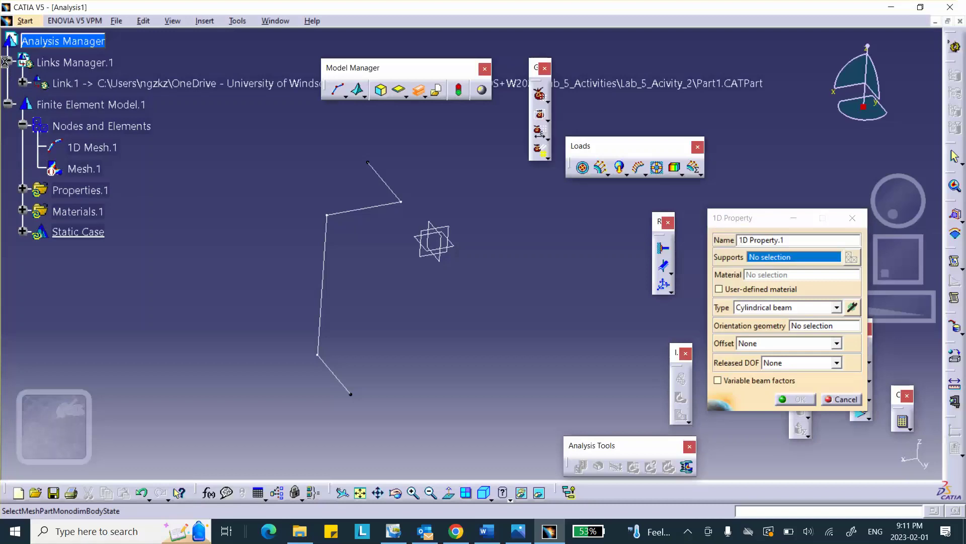
click(23, 83)
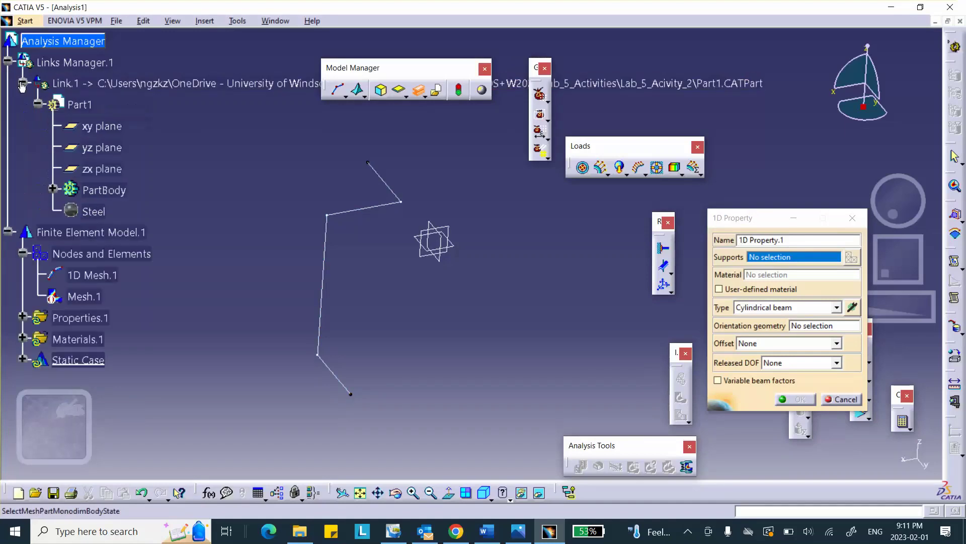
click(52, 190)
click(119, 401)
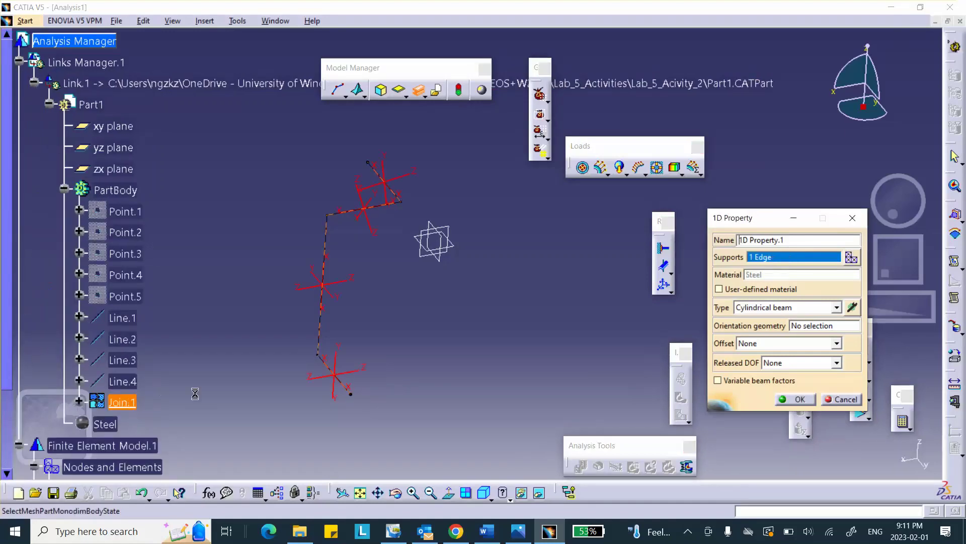
middle_drag(241, 208, 206, 228)
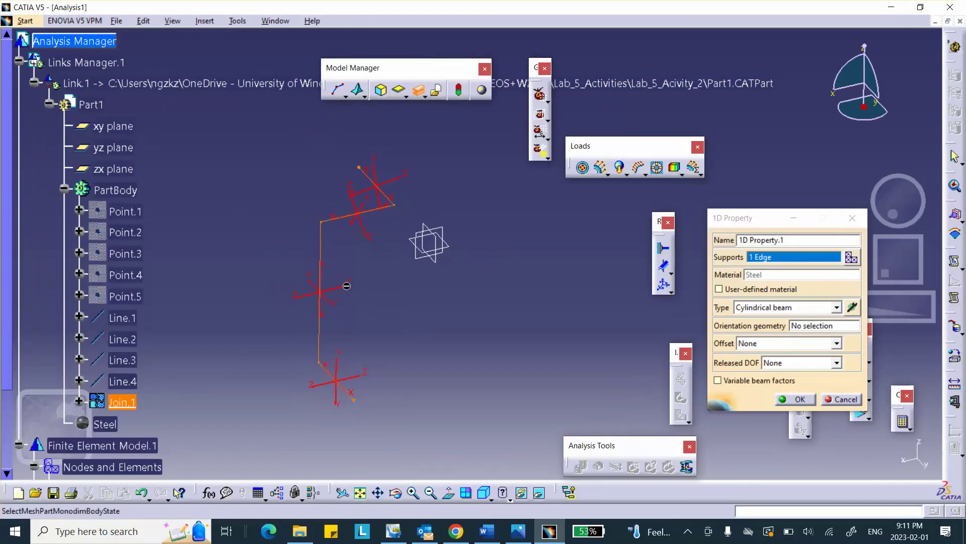
click(852, 308)
click(850, 308)
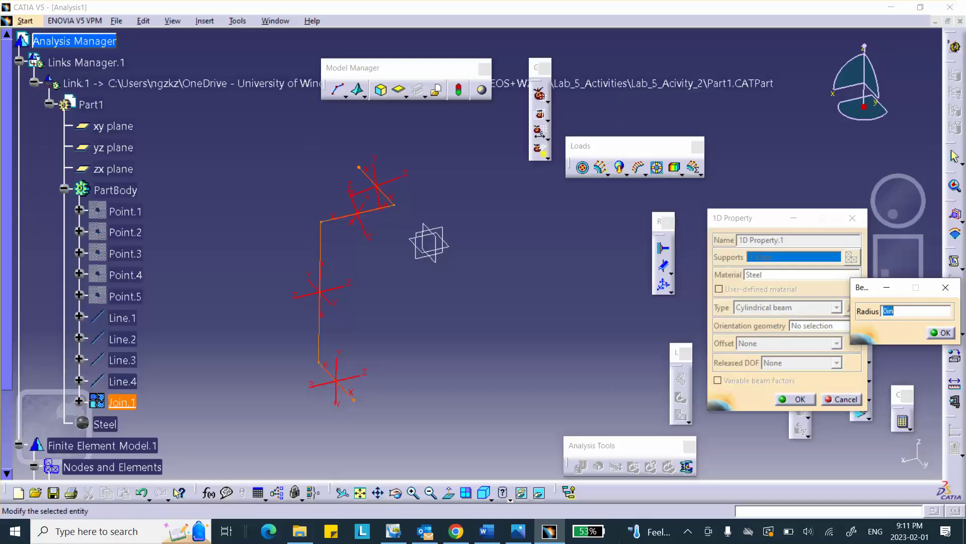
Step: Switch to Windows Photos to view capture_lab_5_activity_2.png with the 0.4 in and 0.15 in radii
click(518, 531)
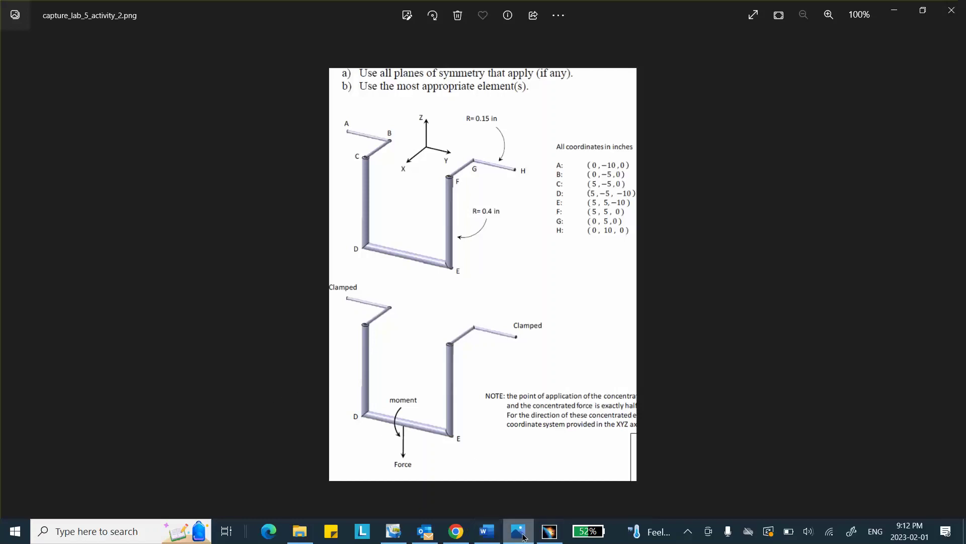
Step: Set the beam radius to 0.4in, create 1D Property.1, and expand Properties.1
click(549, 531)
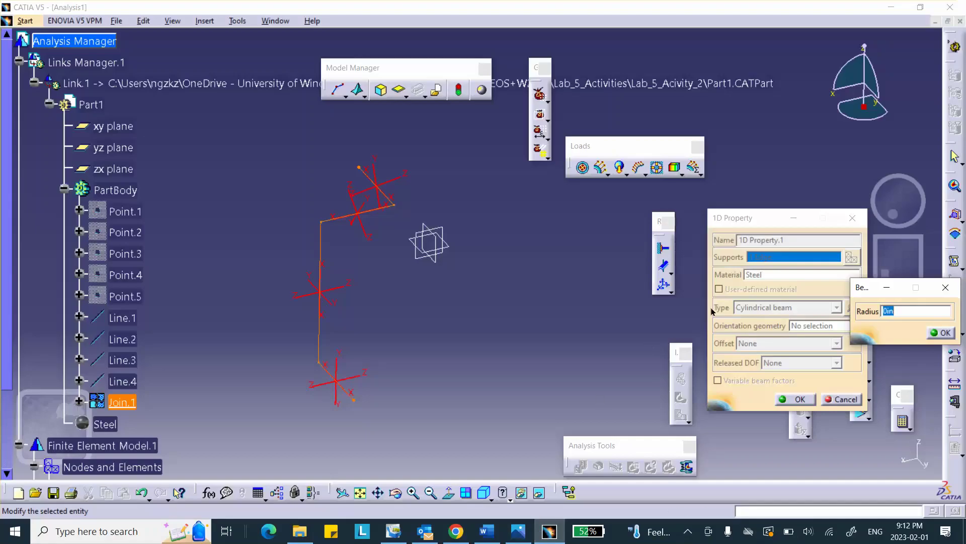
text(.4)
click(944, 334)
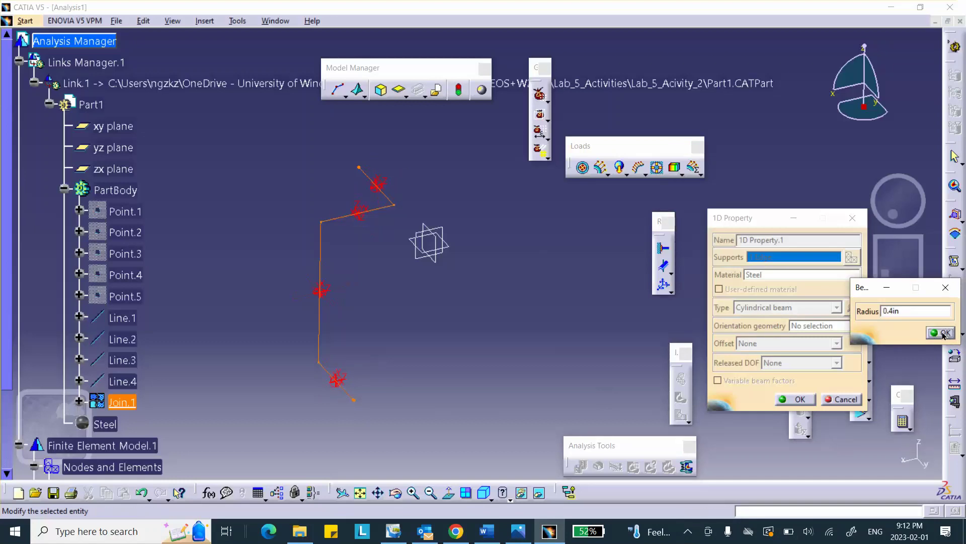
click(944, 334)
middle_drag(469, 356, 367, 297)
middle_drag(462, 263, 401, 259)
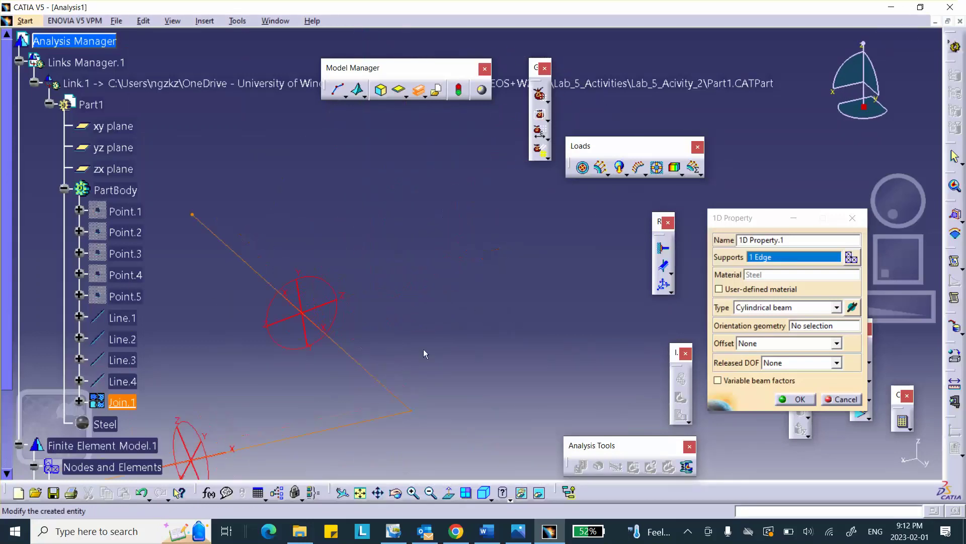
middle_drag(423, 349, 459, 221)
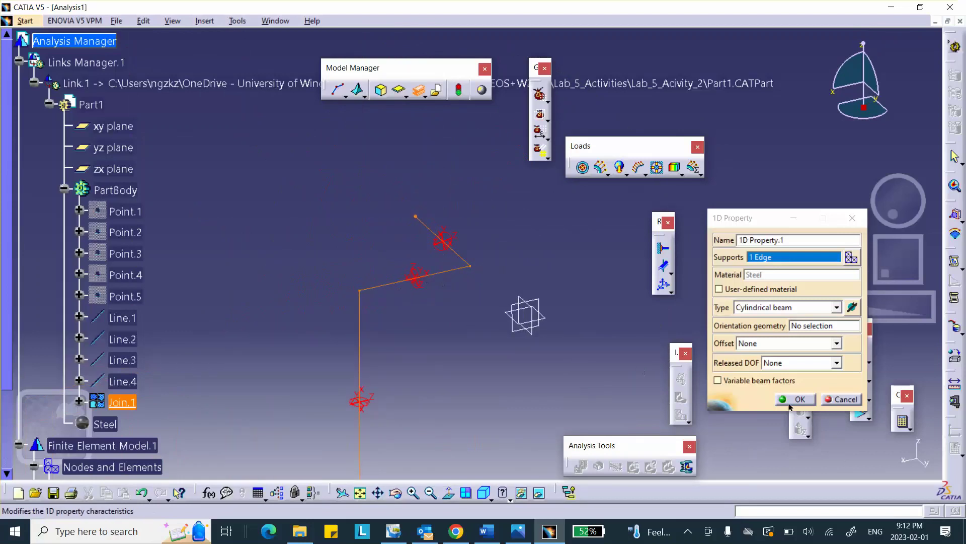
scroll(150, 300, down, 4)
click(34, 258)
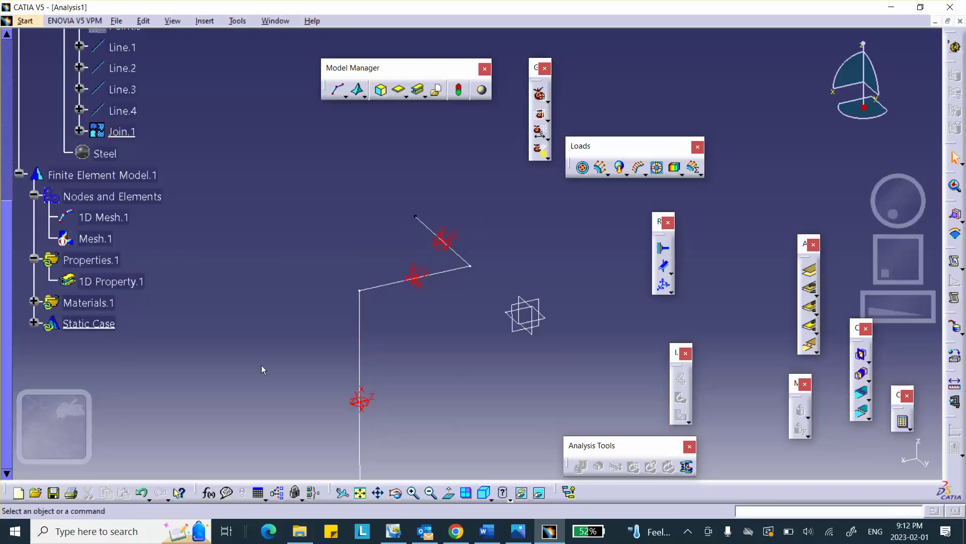
Step: Add a local beam property with 0.15in radius on the two thinner rod segments
right_click(132, 285)
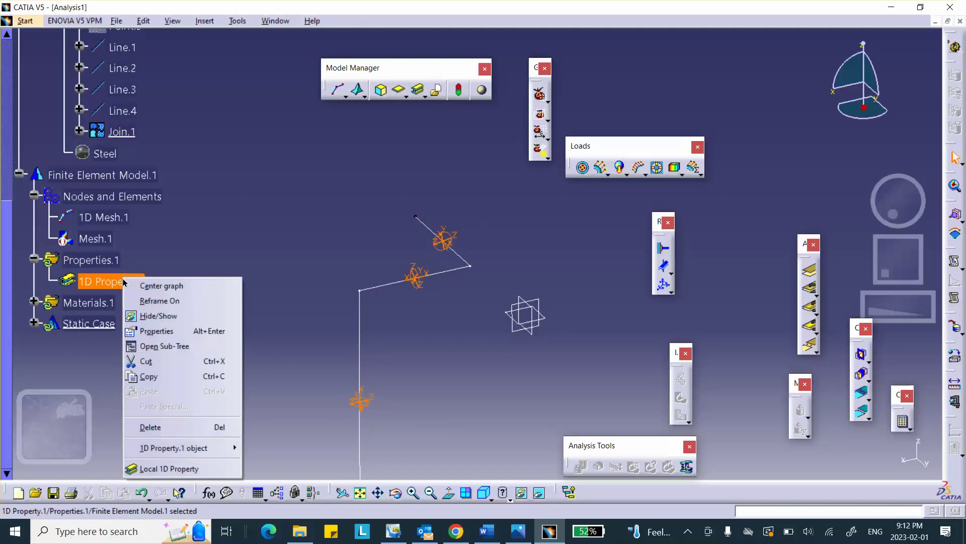
click(163, 468)
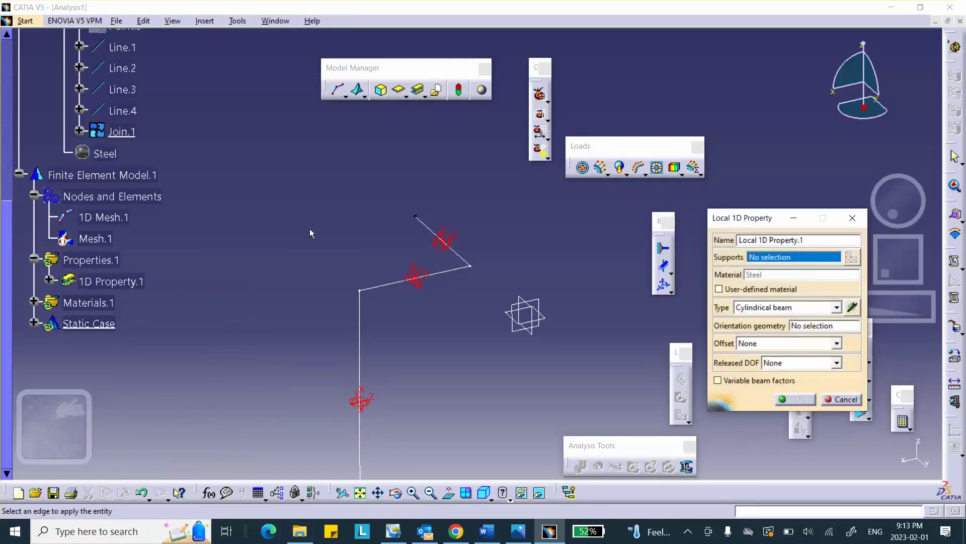
click(430, 229)
click(852, 307)
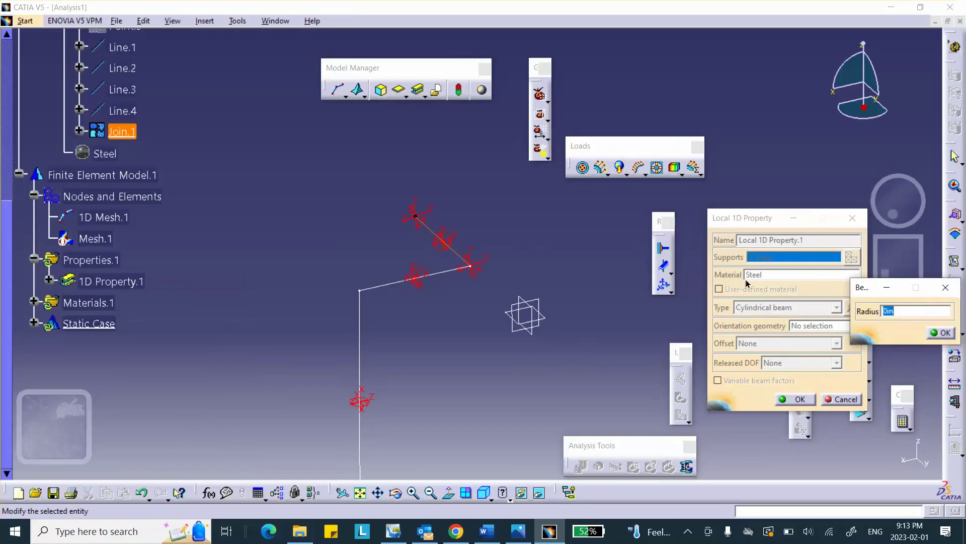
text(.15)
click(943, 334)
click(942, 332)
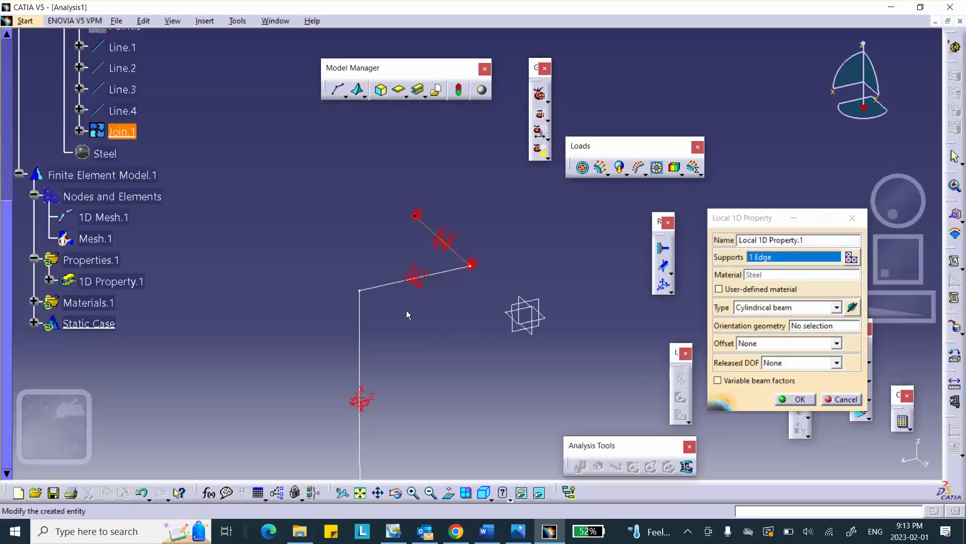
click(384, 288)
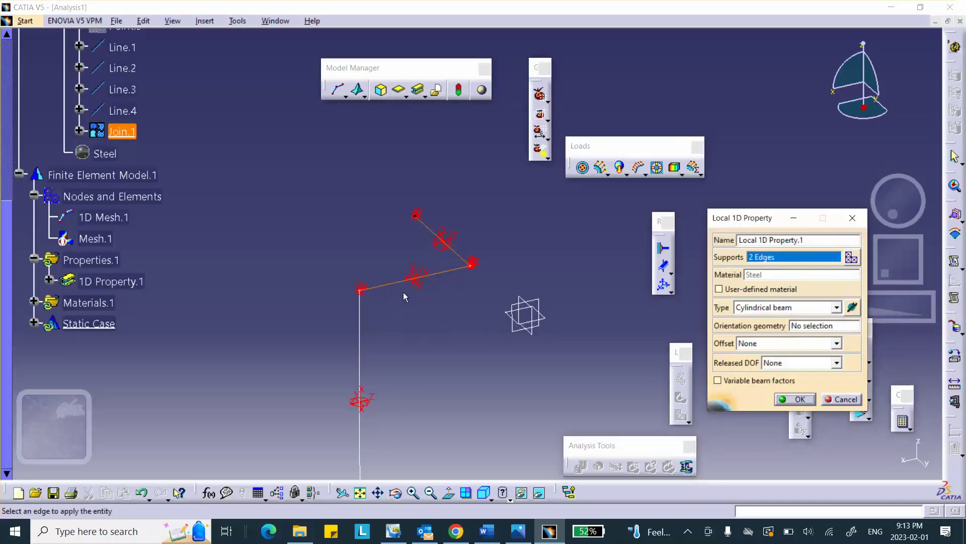
click(852, 307)
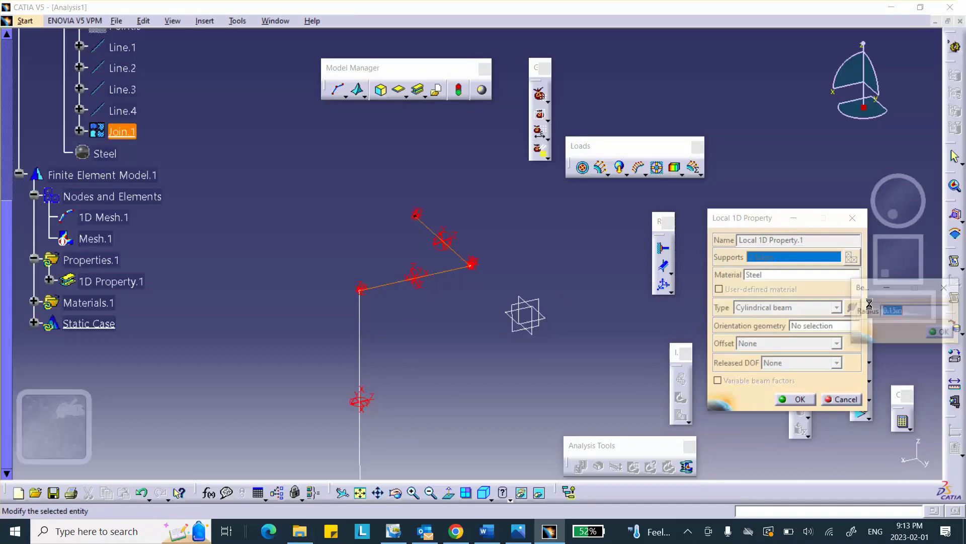
click(940, 332)
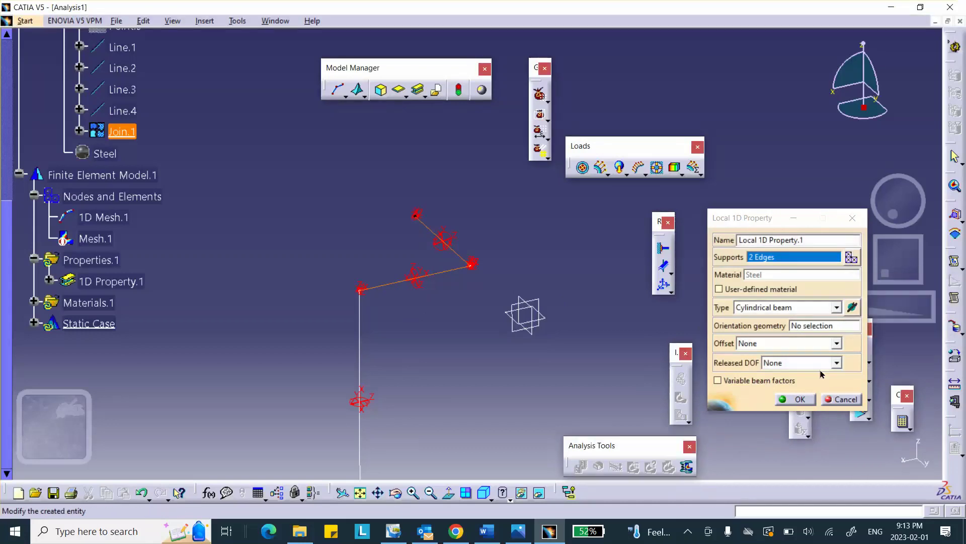
click(796, 398)
Step: Pan the beam model up and to the left in the view
middle_drag(486, 374, 496, 308)
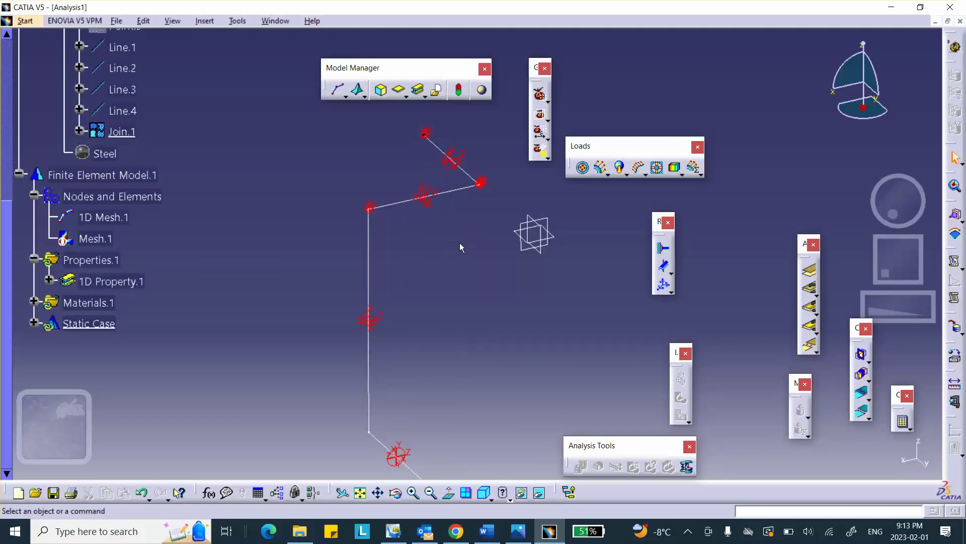
middle_drag(447, 239, 426, 226)
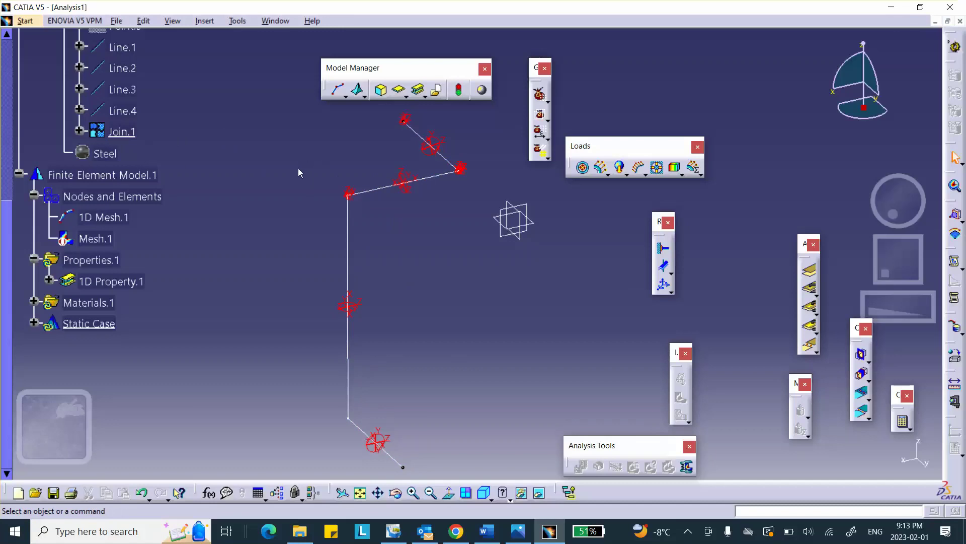
middle_drag(283, 168, 106, 157)
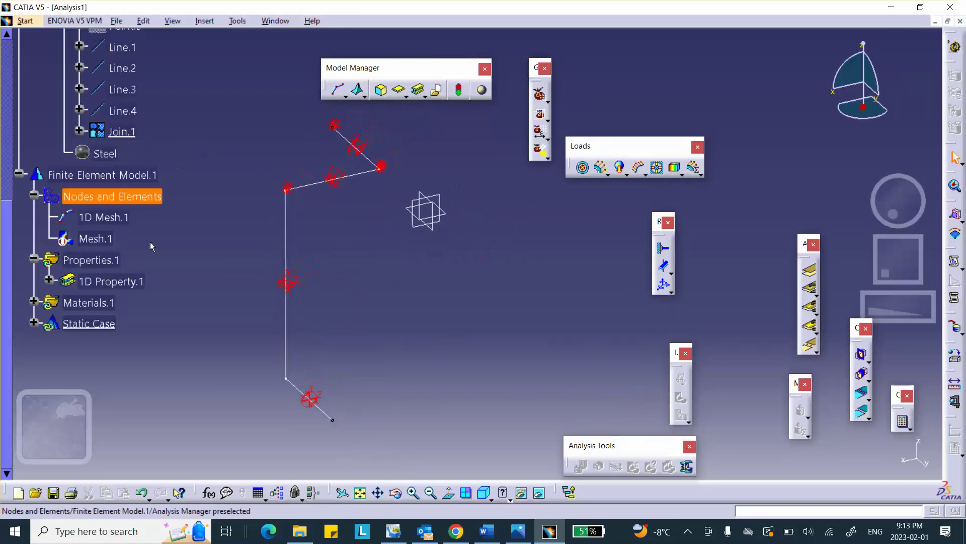
Step: Apply 1D Property.1's display properties, then hide Properties.1 to remove the beam symbols
click(126, 283)
right_click(129, 285)
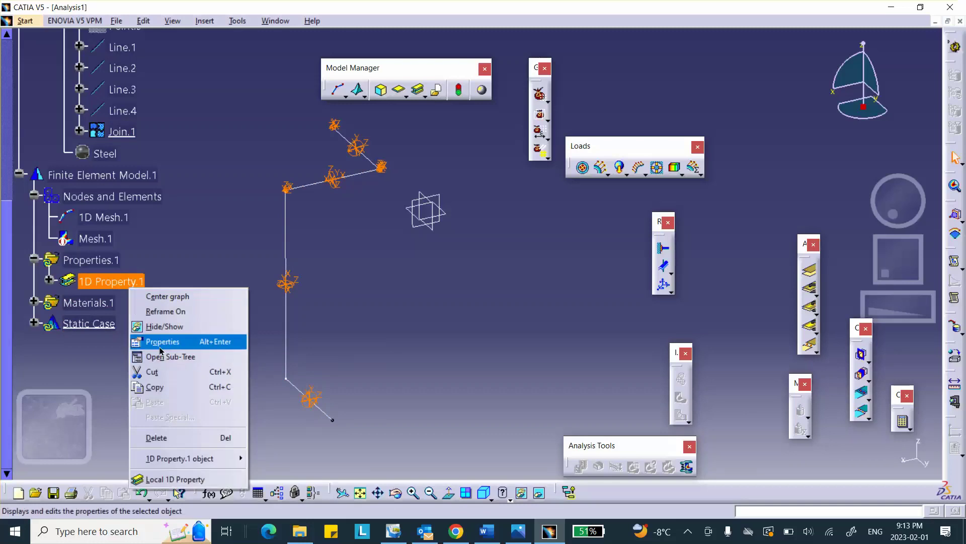
click(163, 342)
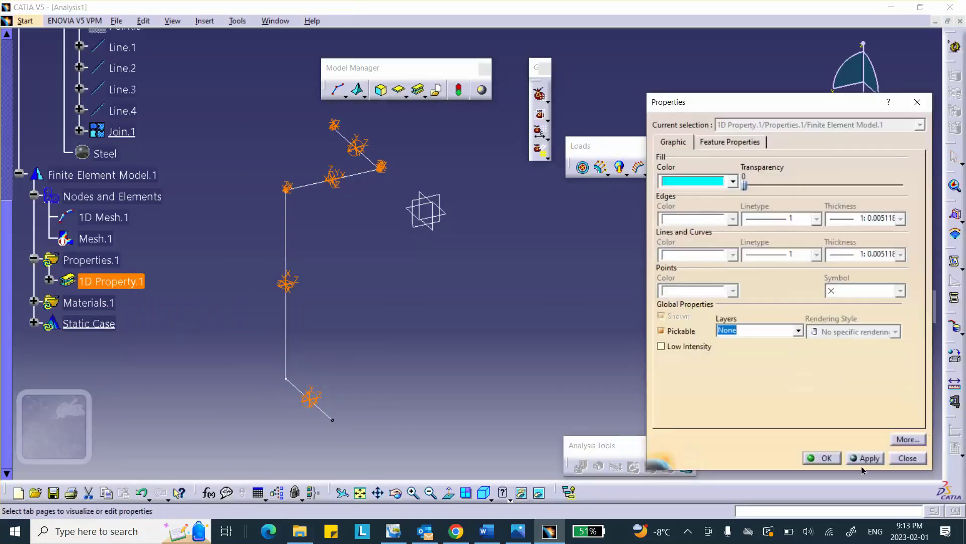
click(854, 462)
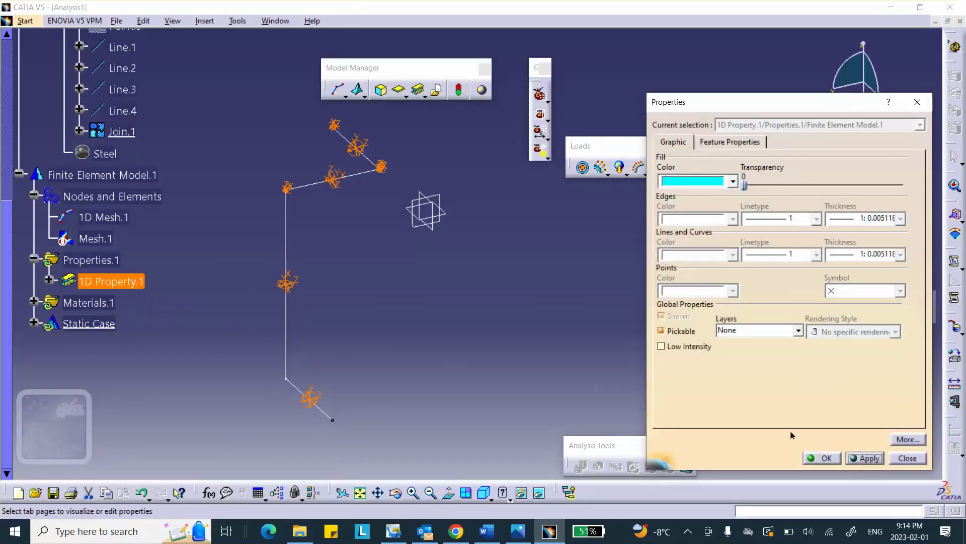
click(909, 458)
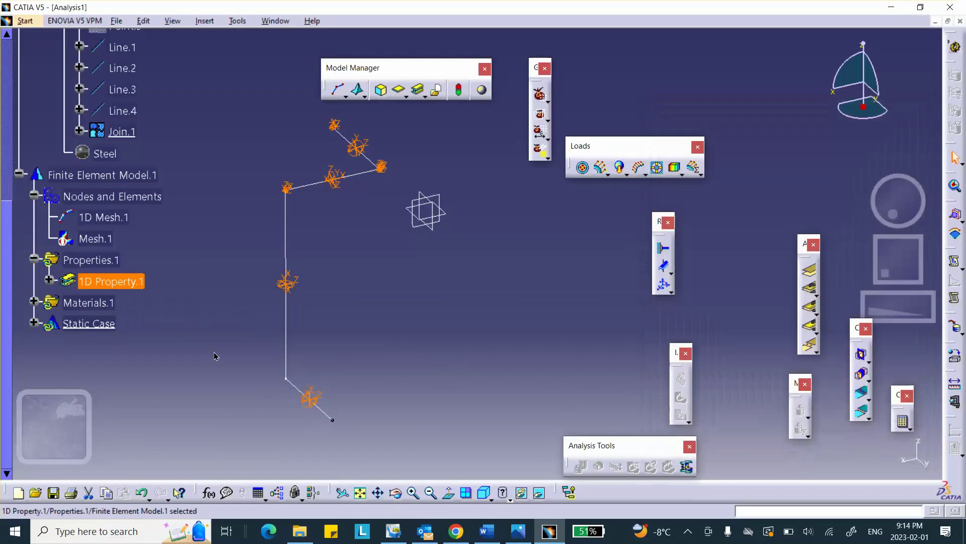
right_click(94, 263)
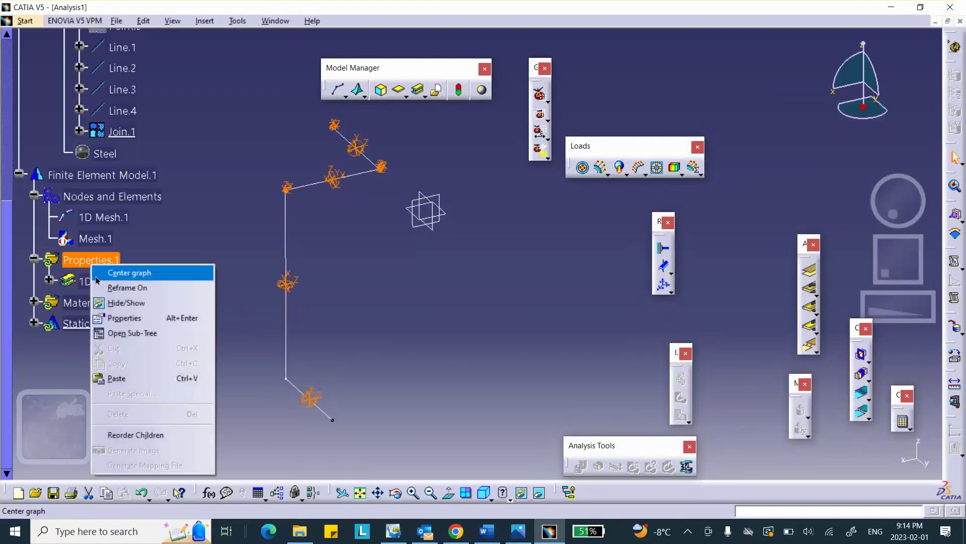
click(127, 303)
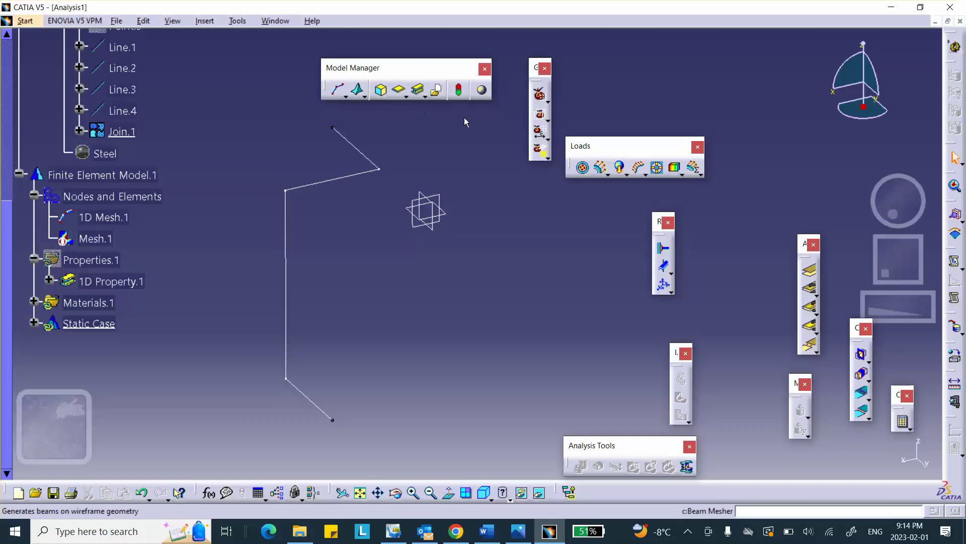
Step: Clamp the rod's top end vertex
click(663, 248)
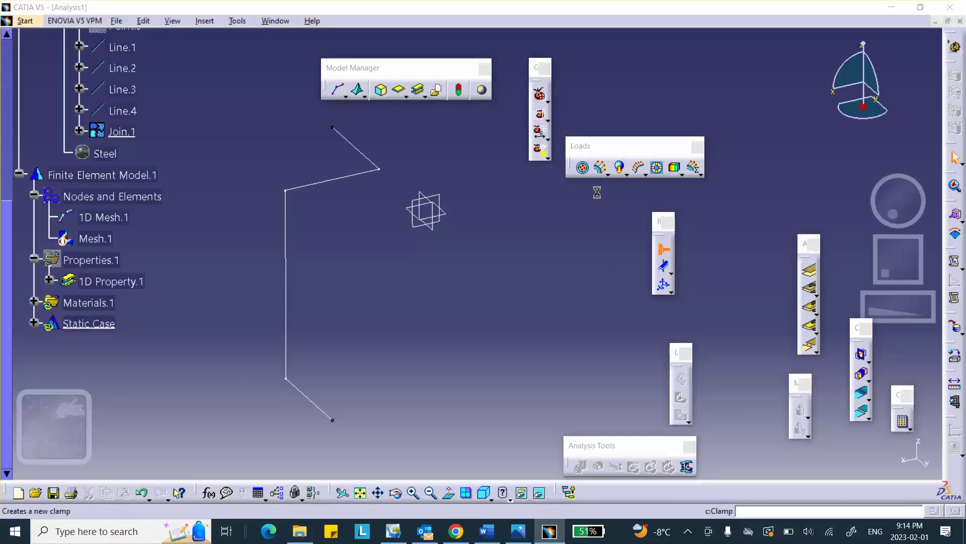
click(332, 128)
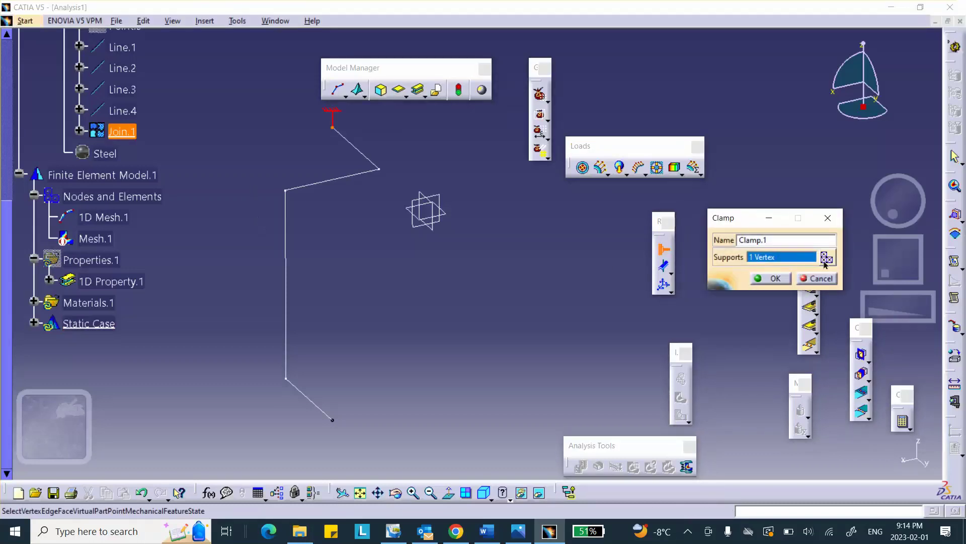
click(773, 278)
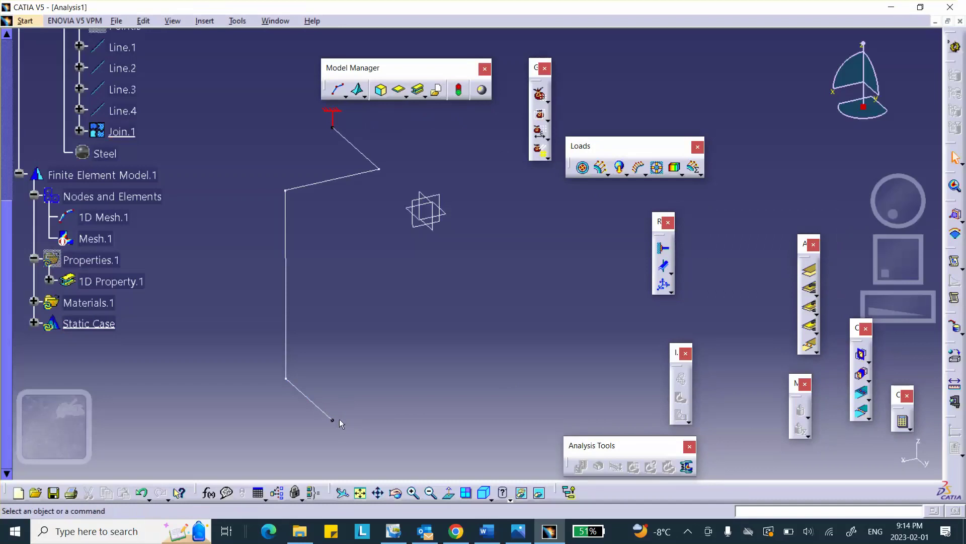
Step: Restrain the bottom end vertex in Translation 2, Rotation 1 and Rotation 3 only
click(663, 284)
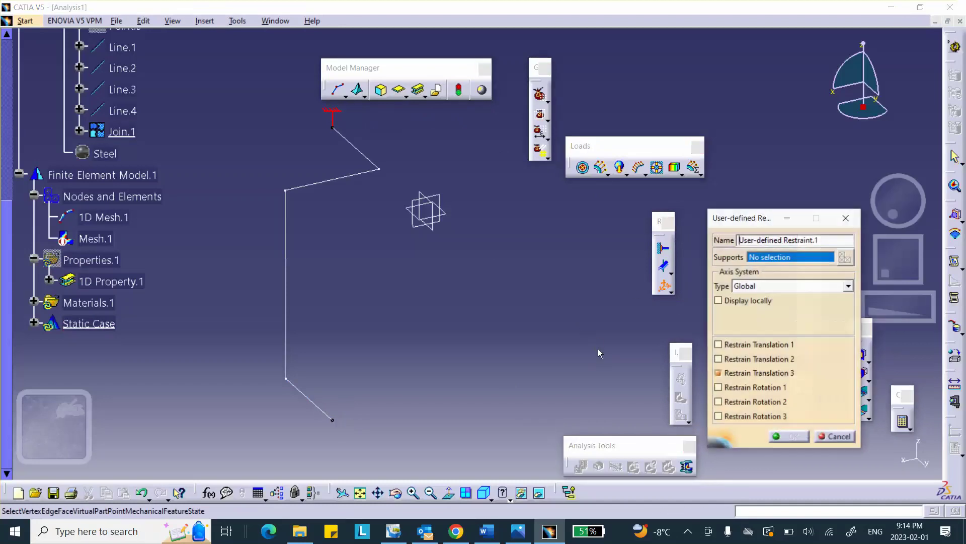
click(718, 373)
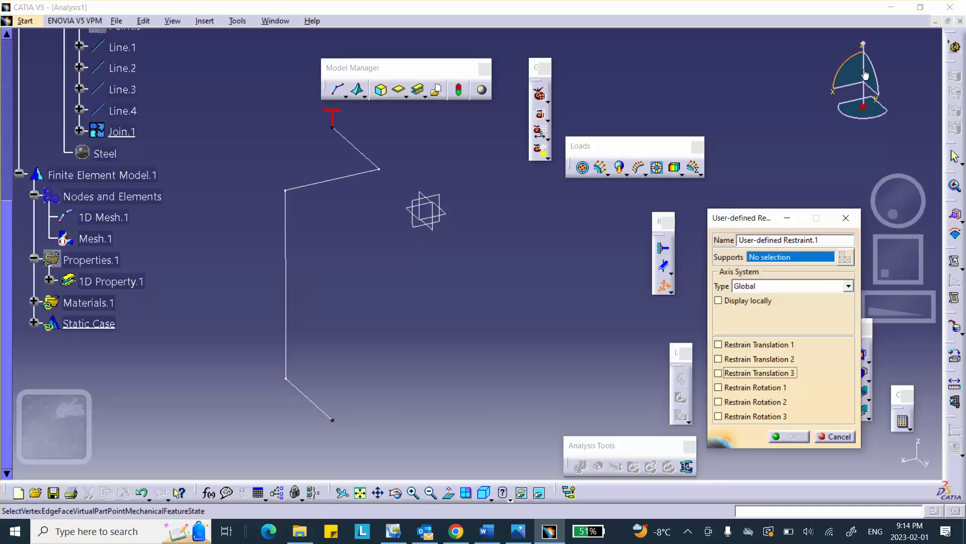
click(336, 421)
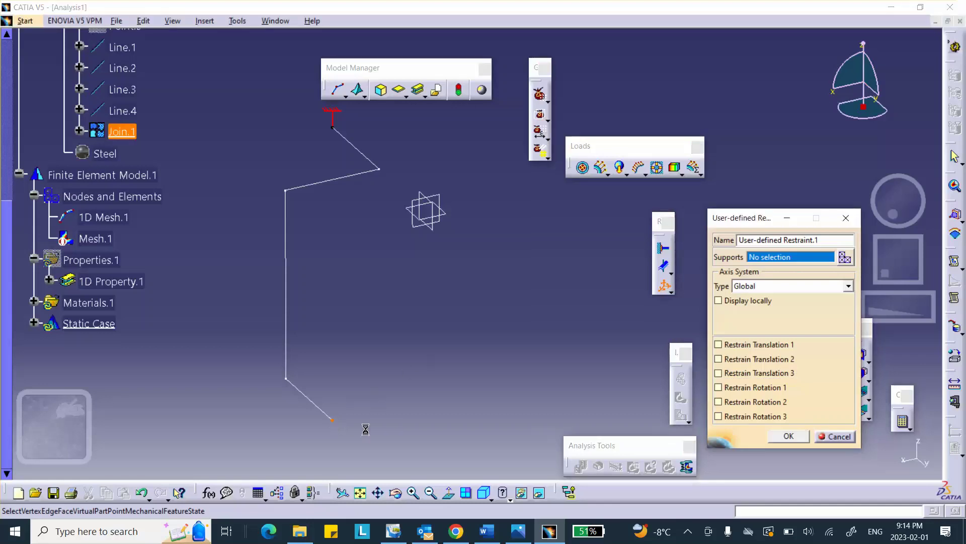
click(718, 359)
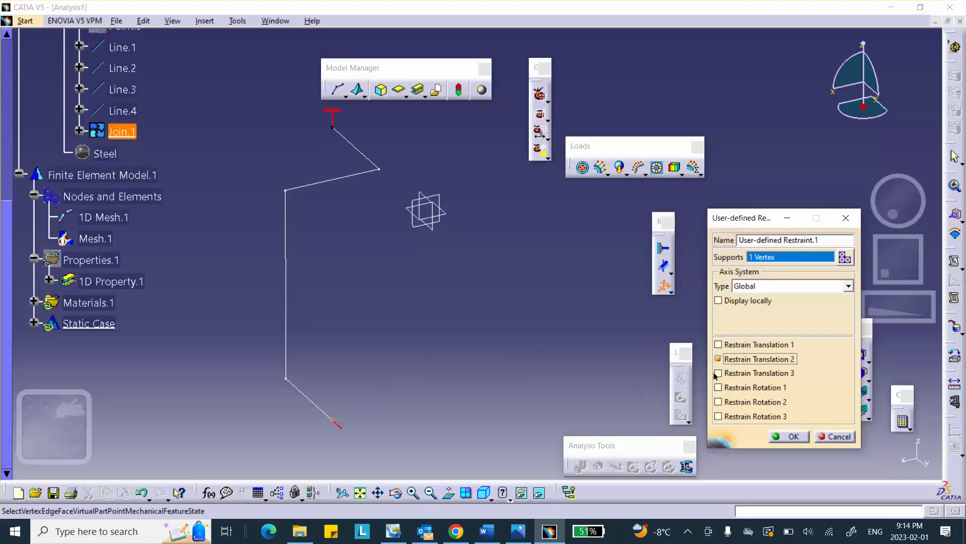
click(718, 387)
click(719, 417)
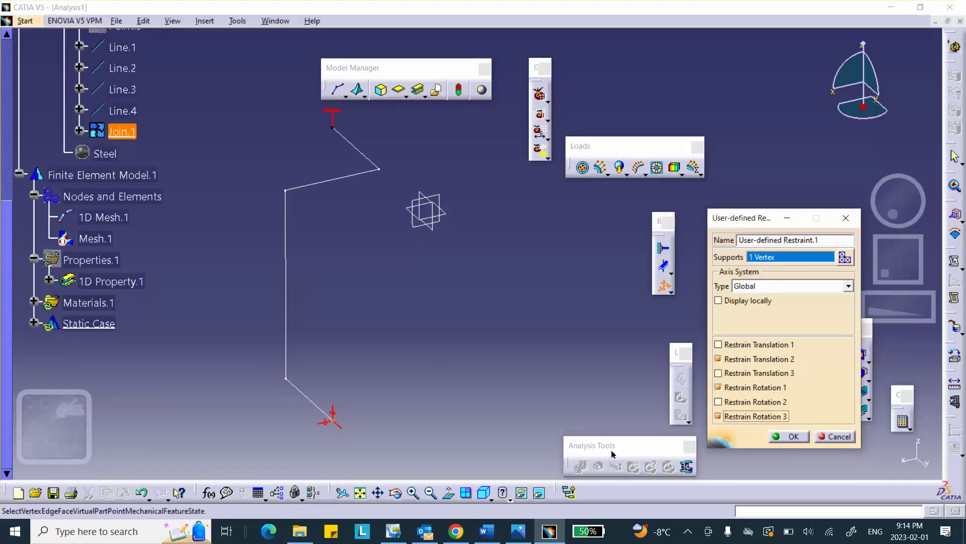
click(789, 436)
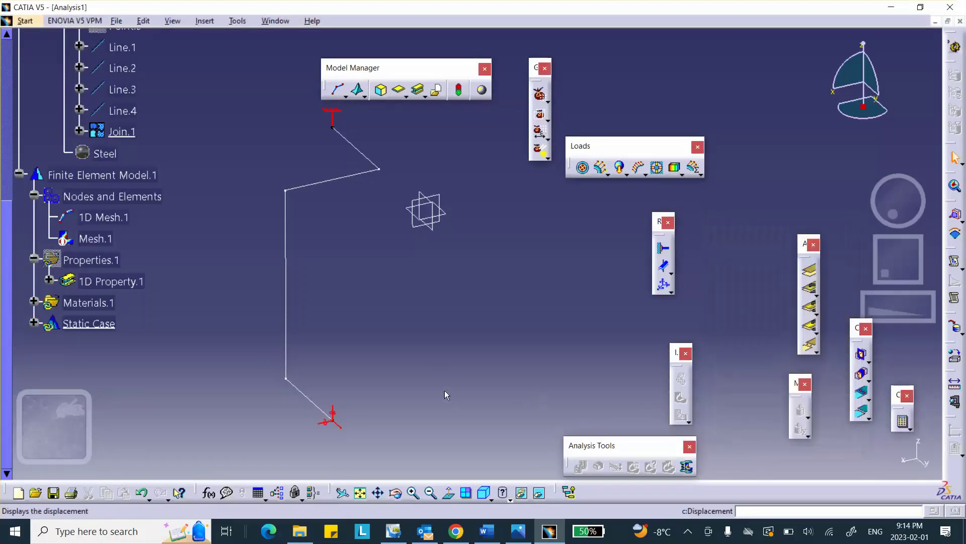
Step: Create User-defined Restraint.2 on the bottom vertex restraining only Translation 3 and Rotation 2
middle_drag(444, 393, 407, 306)
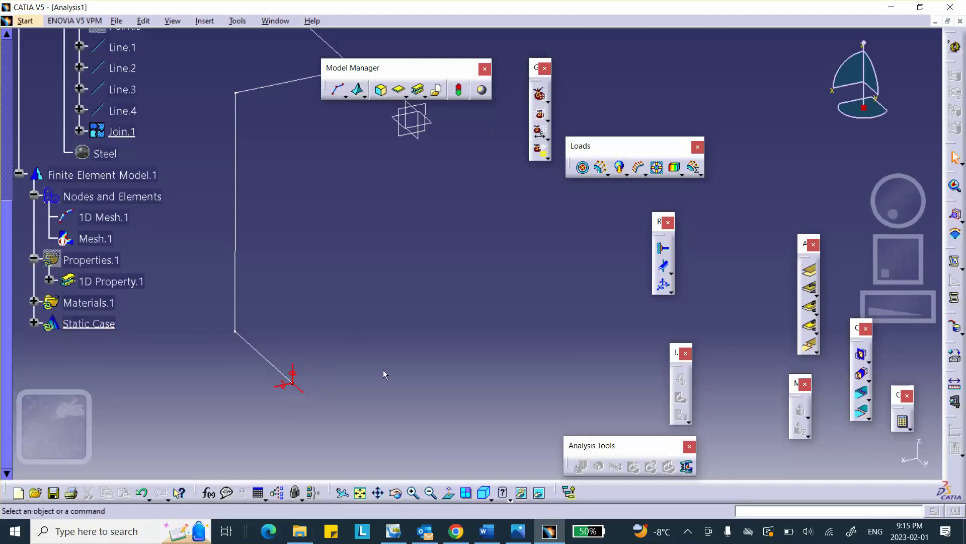
click(662, 289)
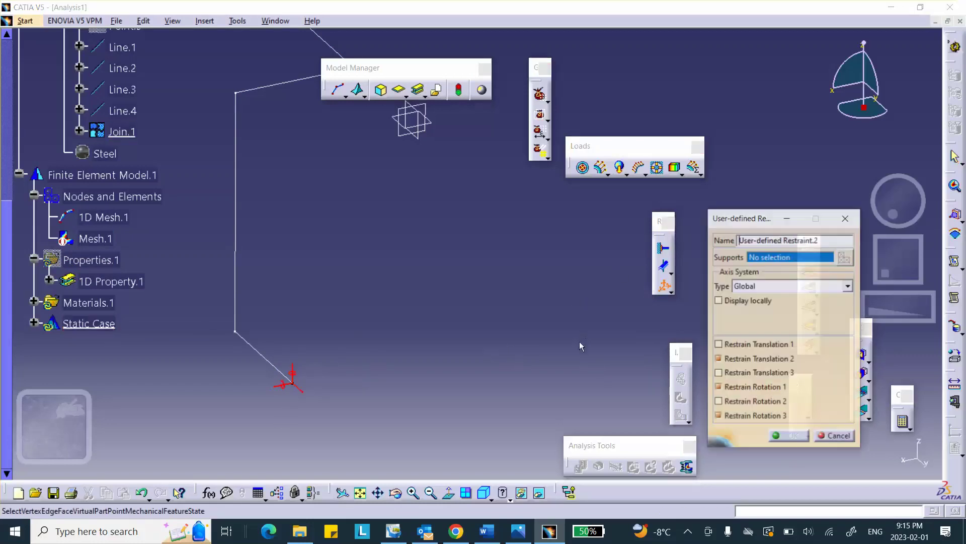
click(718, 358)
click(718, 387)
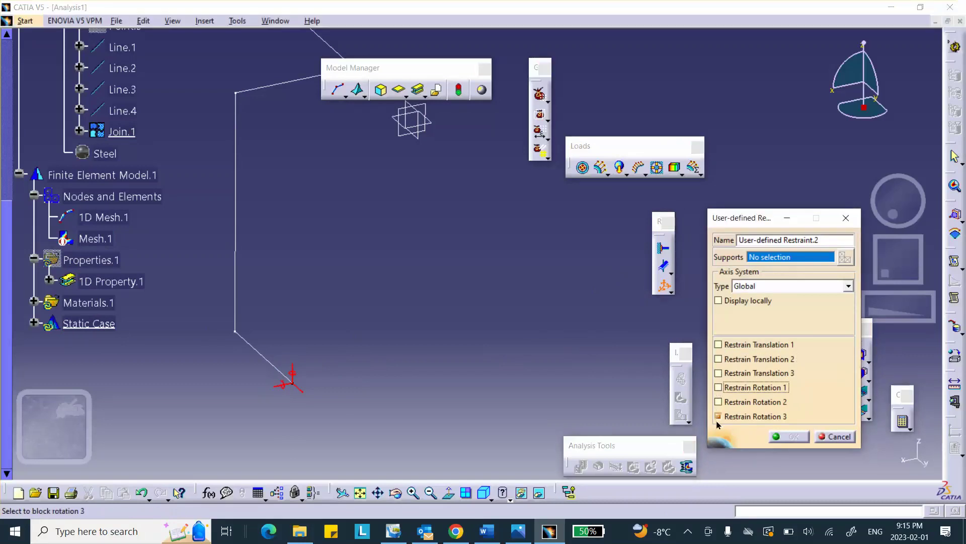
click(719, 417)
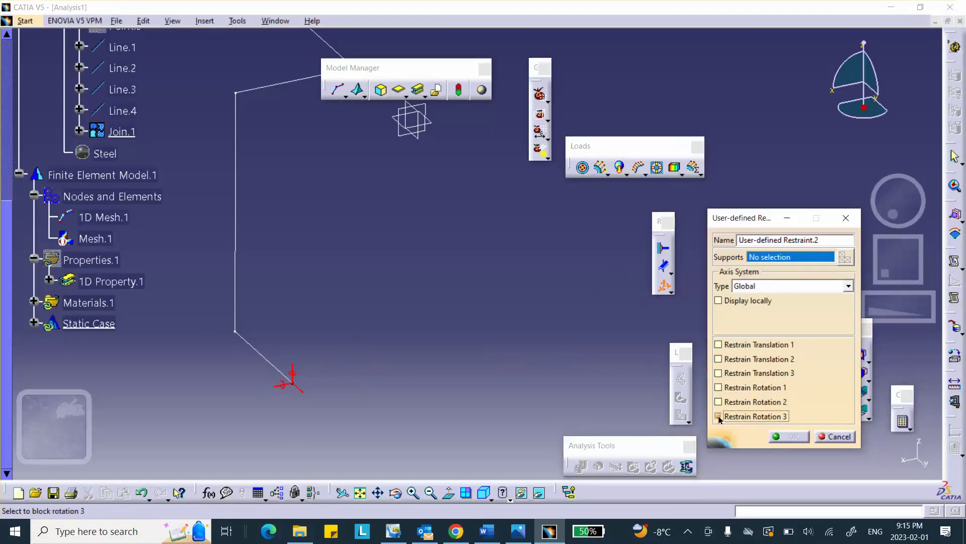
click(296, 385)
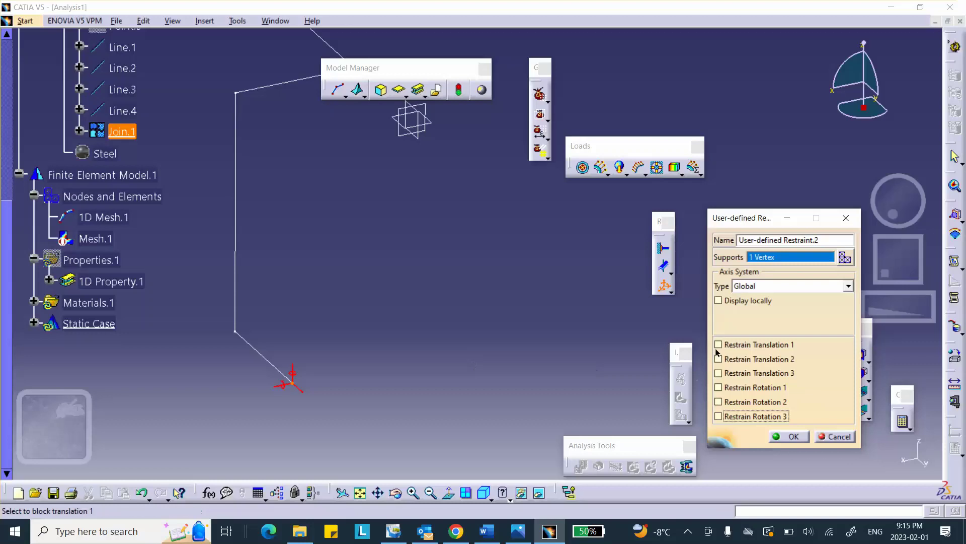
click(718, 374)
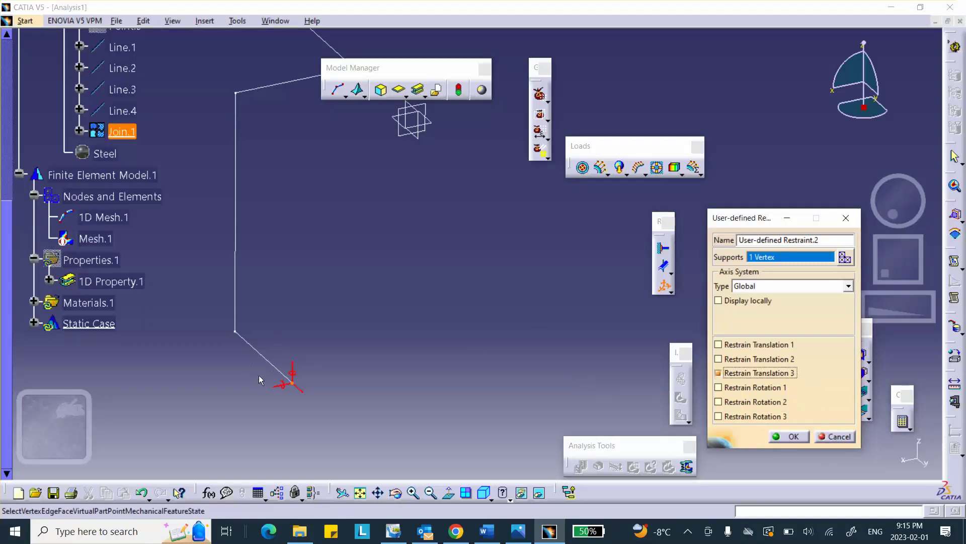
click(718, 402)
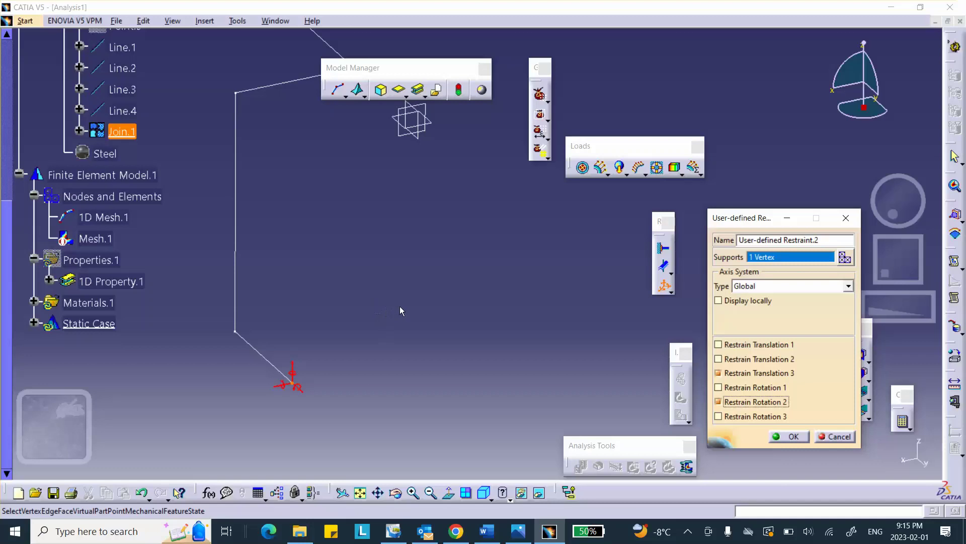
click(788, 437)
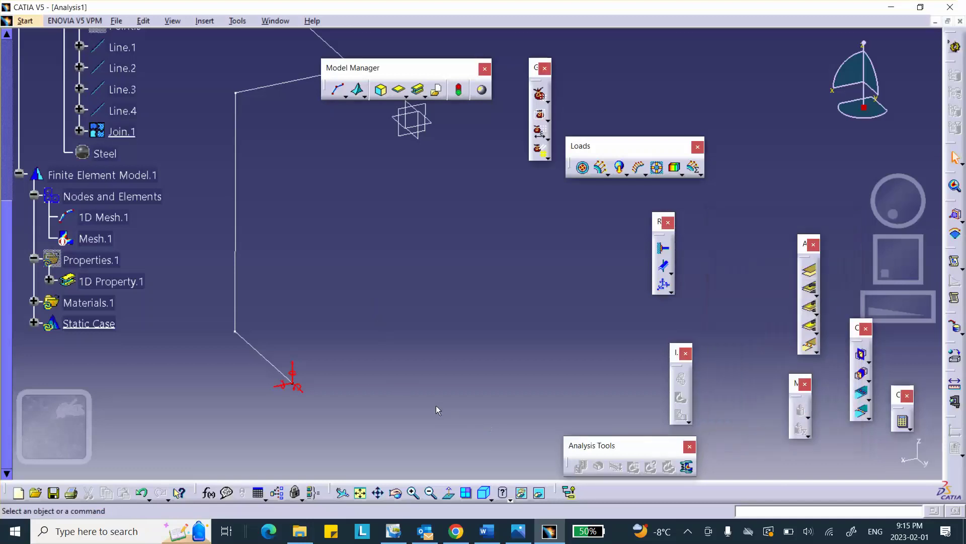
Step: Start an enforced displacement on User-defined Restraint.2, then cancel it unapplied
click(657, 167)
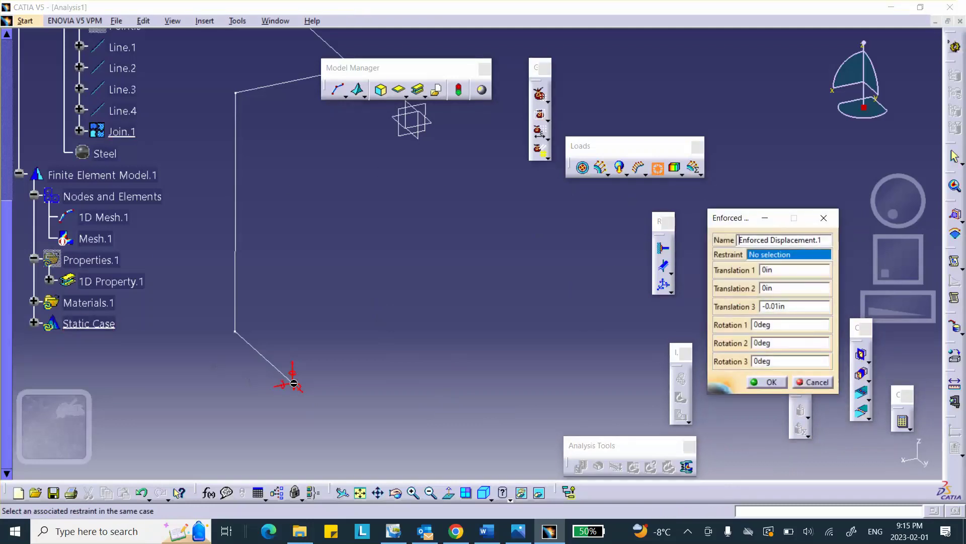
click(33, 323)
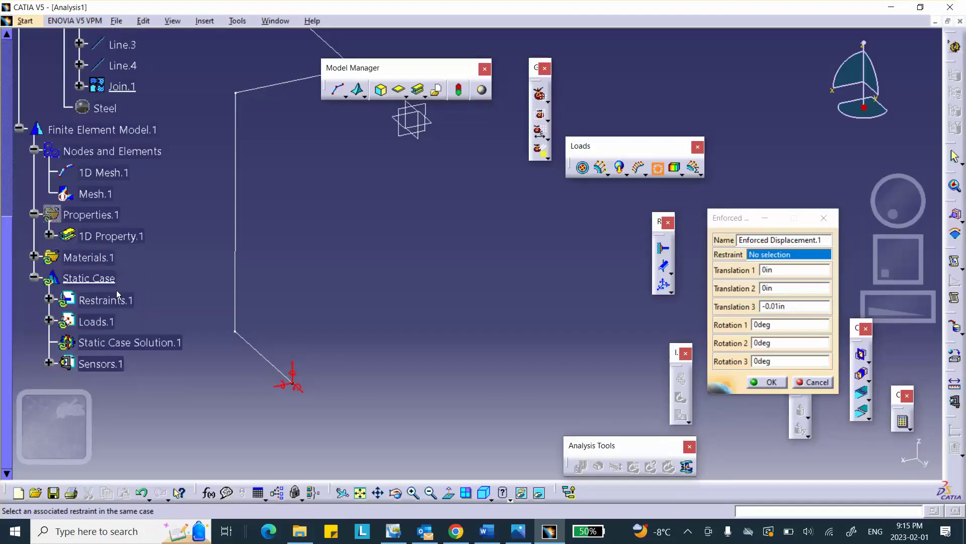
click(48, 300)
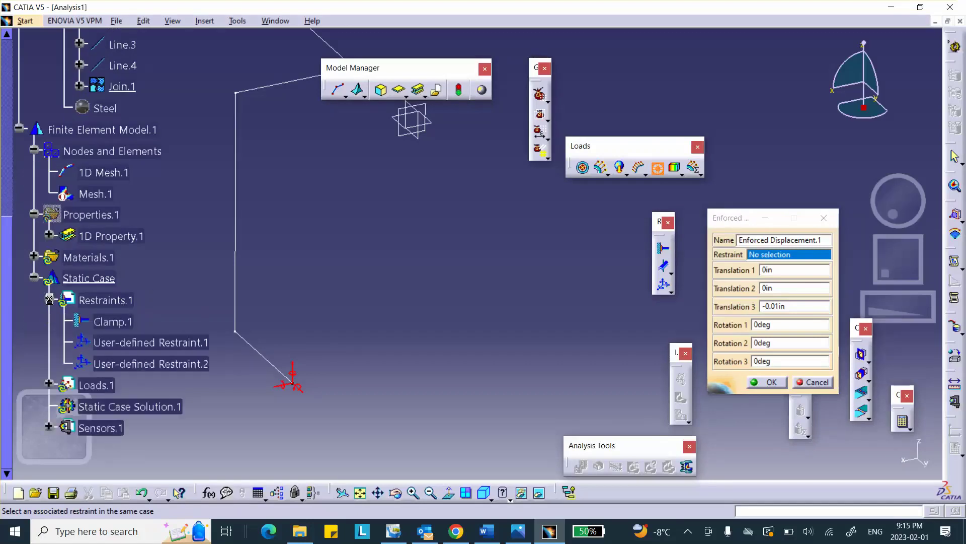
click(194, 368)
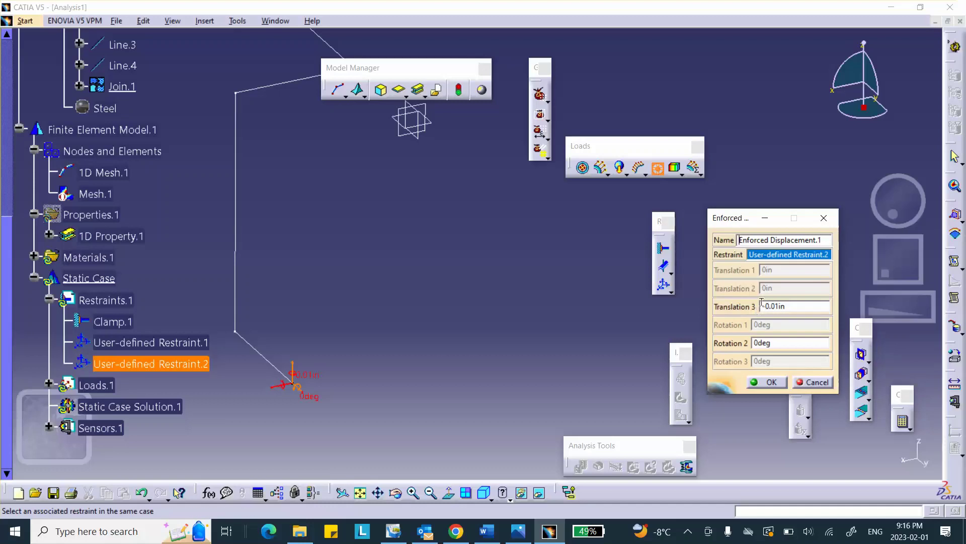
click(813, 382)
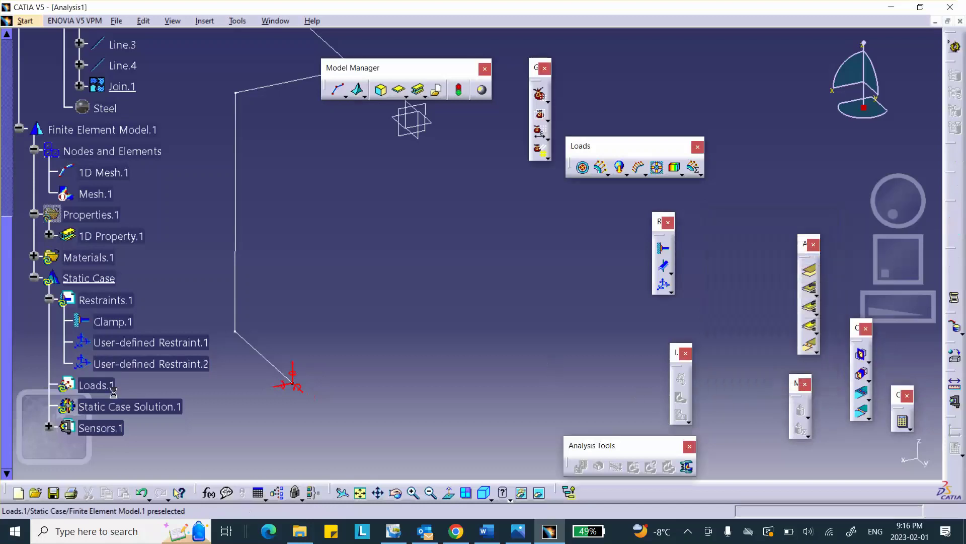
Step: Create Enforced Displacement.1 on User-defined Restraint.2: -0.001in in Translation 3, 2deg in Rotation 2
double_click(167, 363)
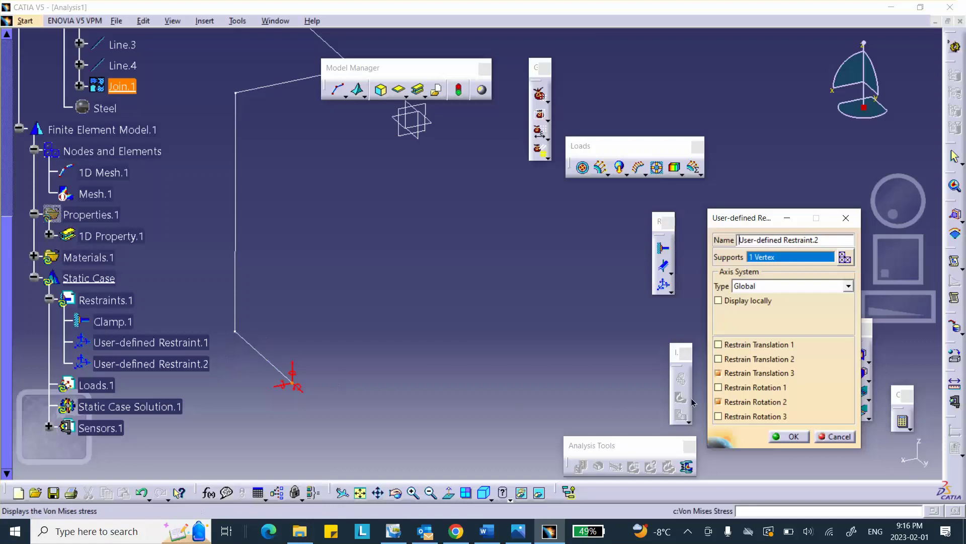
click(794, 436)
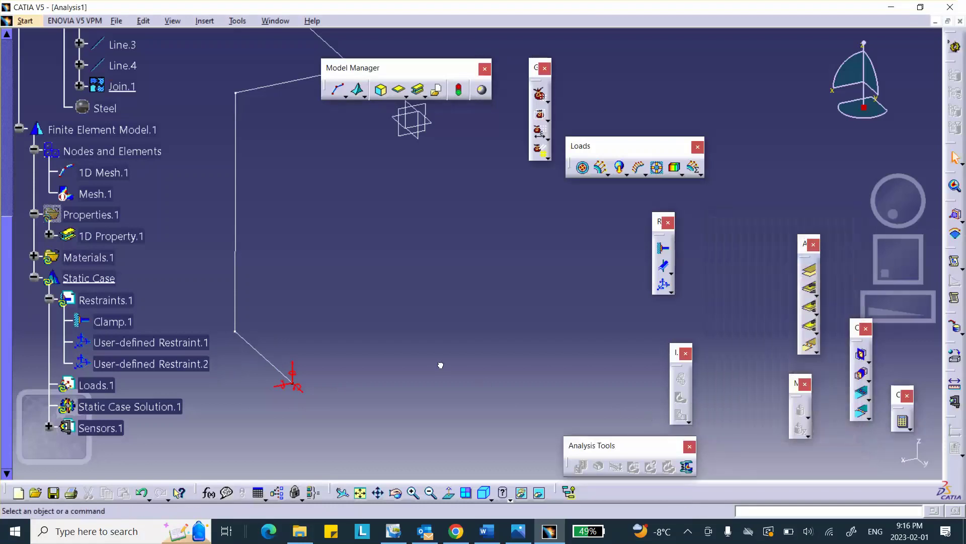
click(657, 168)
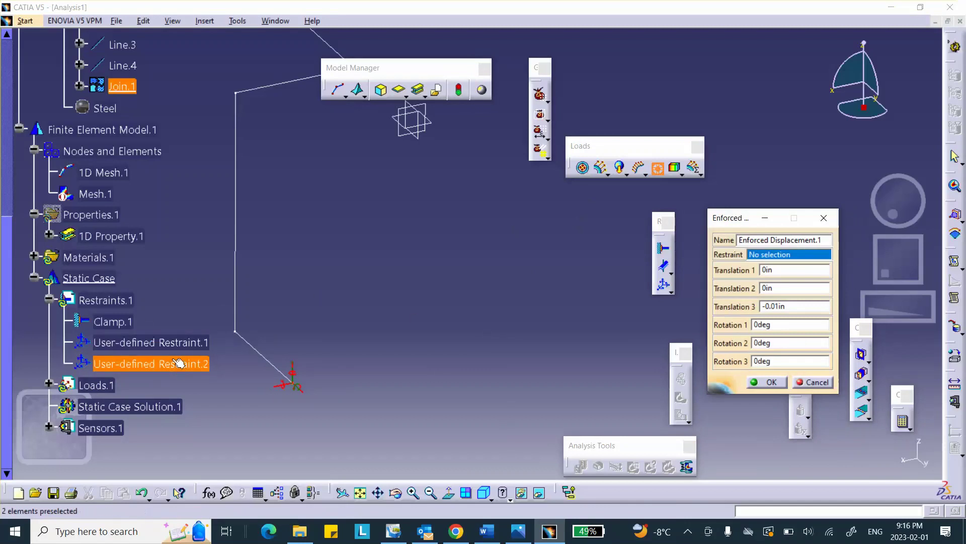
click(185, 371)
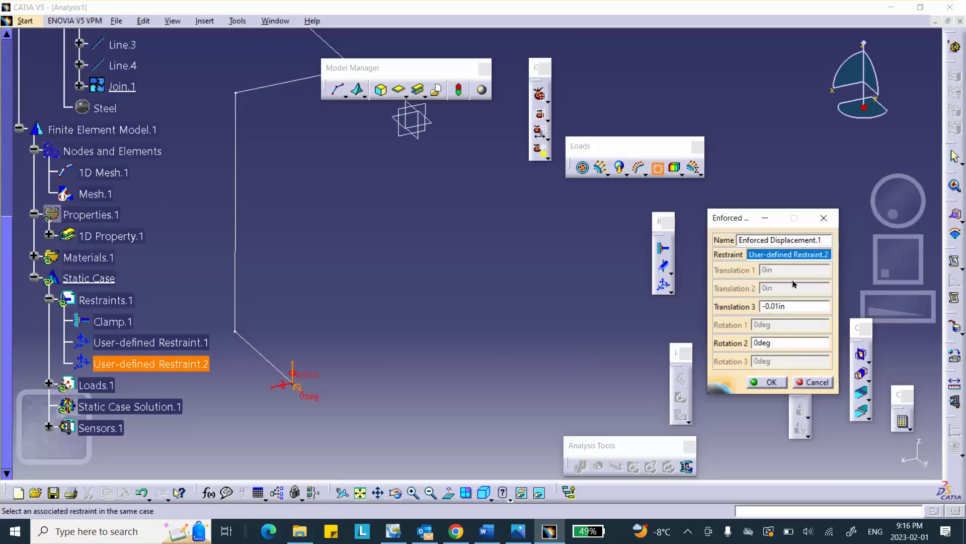
text(0)
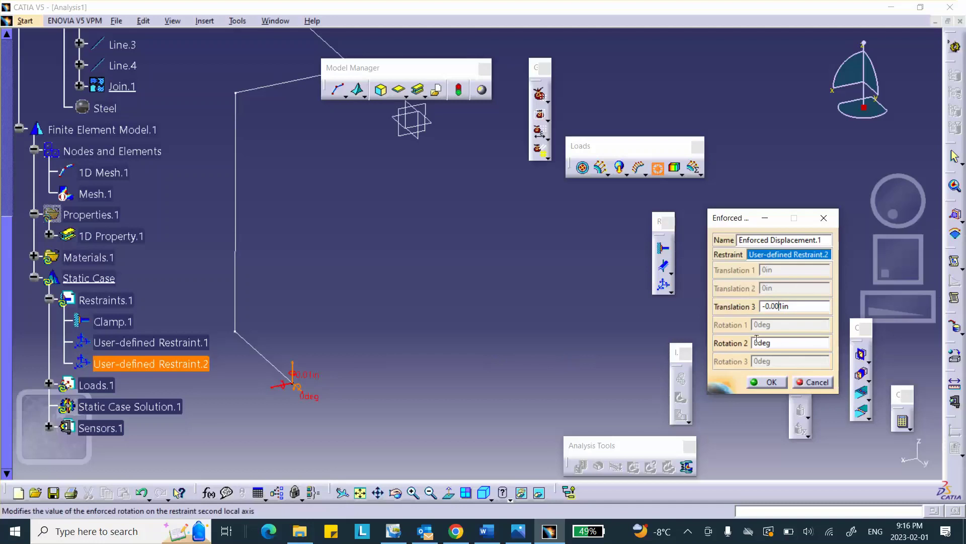
click(758, 344)
text(2)
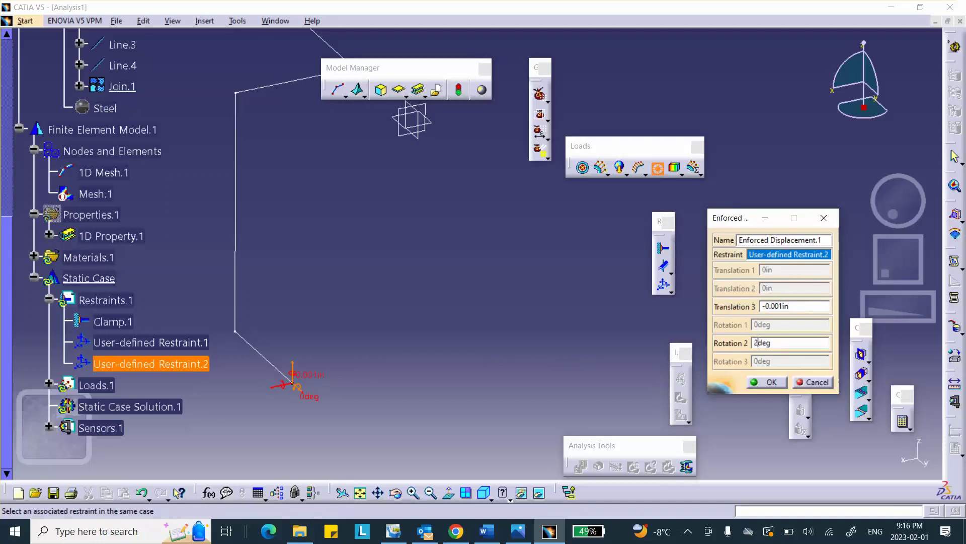
click(771, 383)
middle_drag(388, 366, 361, 352)
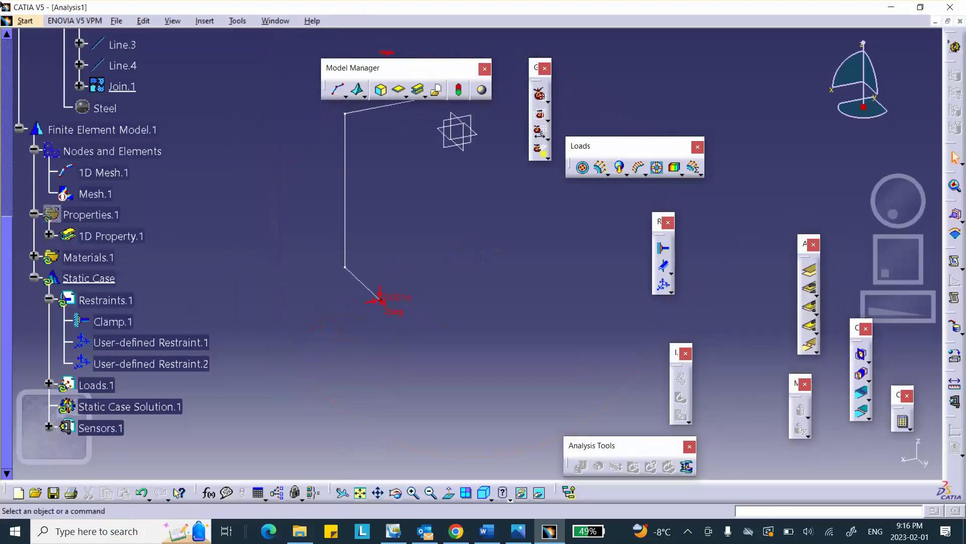
Step: Use Save Management to save Analysis1 as Analysis1.CATAnalysis in the Lab_5_Acivity_2 folder
click(116, 21)
click(228, 163)
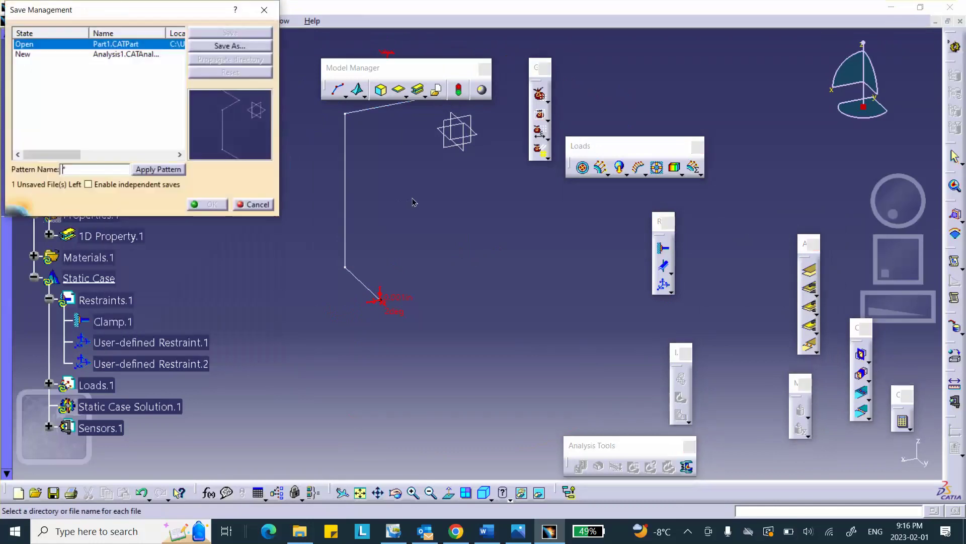
click(144, 54)
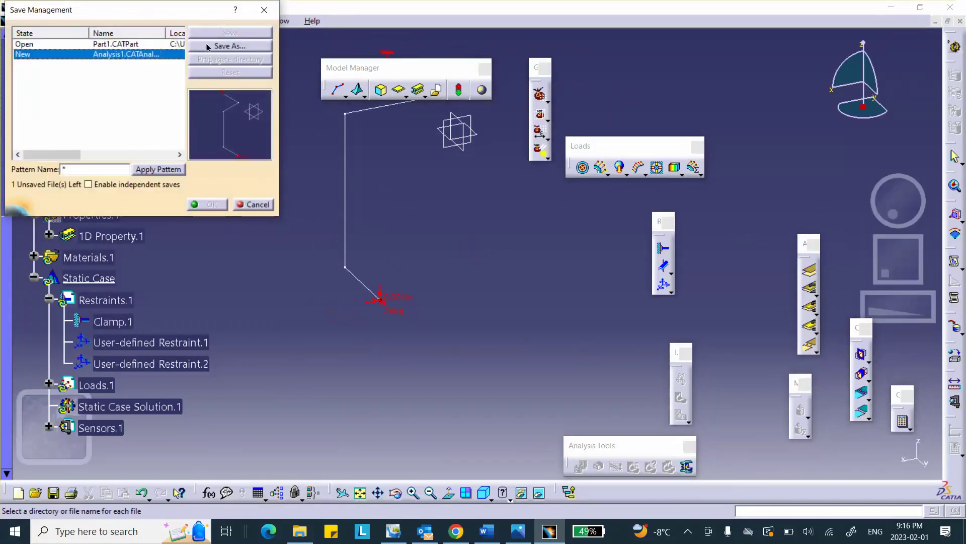
click(208, 46)
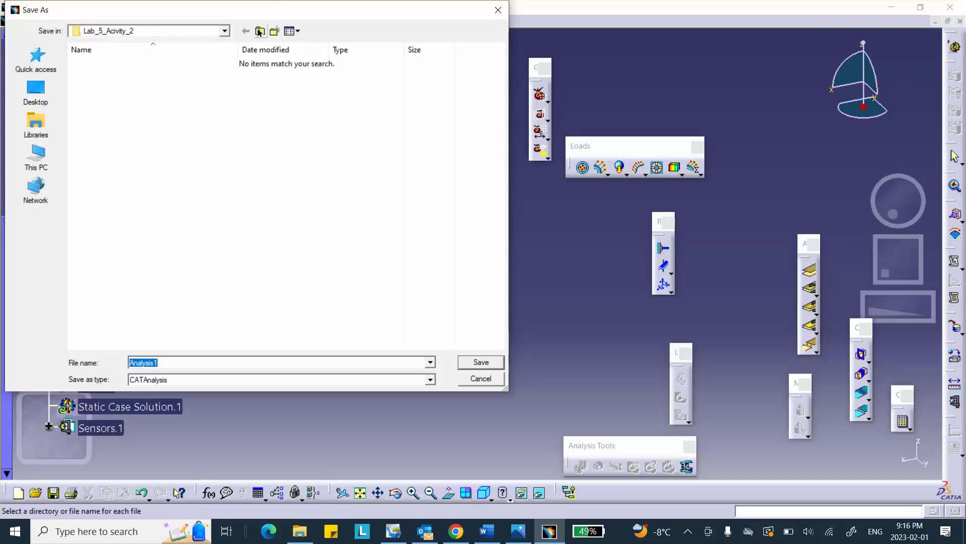
click(469, 362)
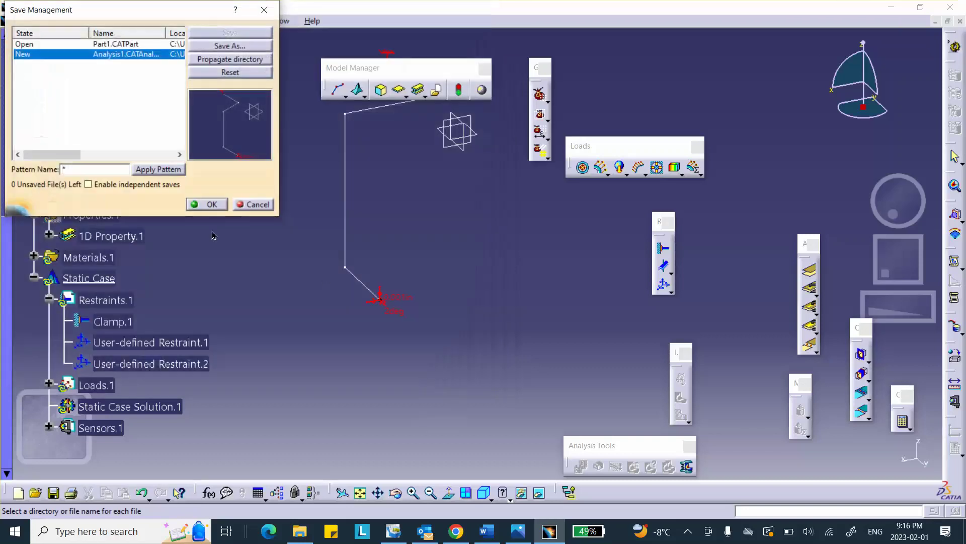
click(205, 204)
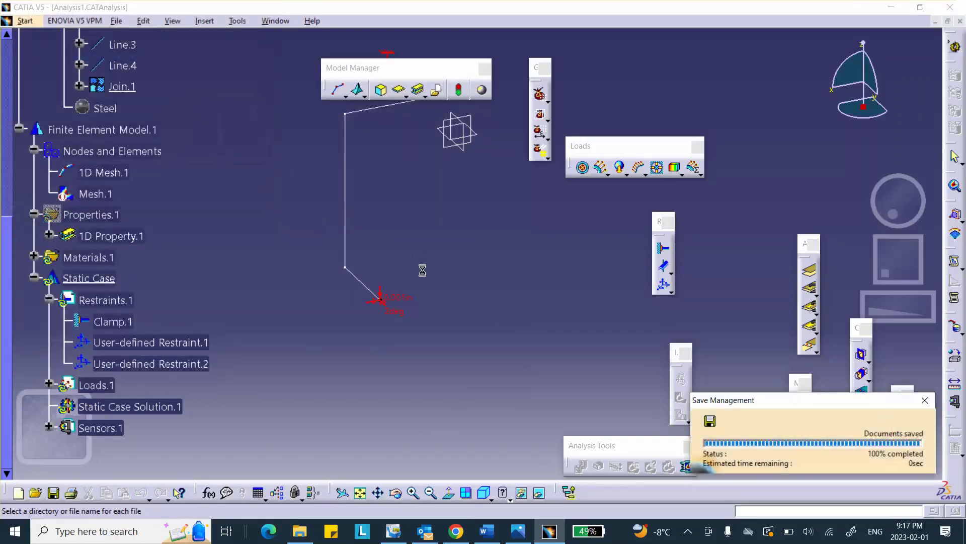
middle_drag(452, 219, 411, 260)
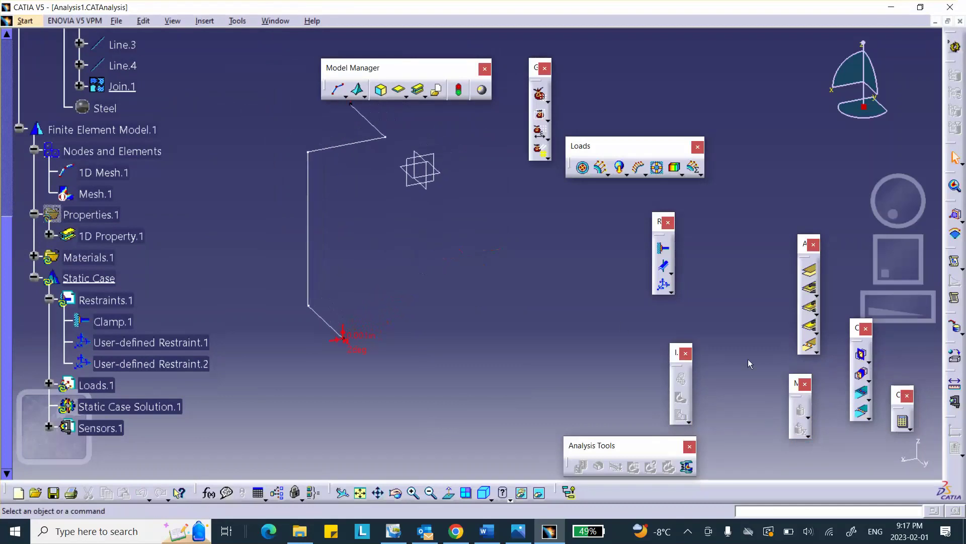
Step: Compute the Static Case with All selected, accepting the computation resource estimate
click(903, 421)
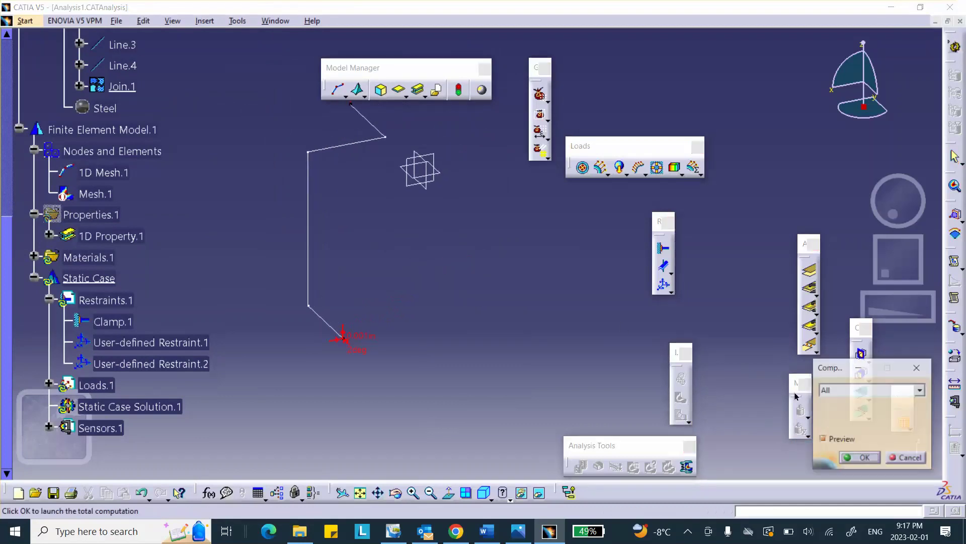
click(878, 459)
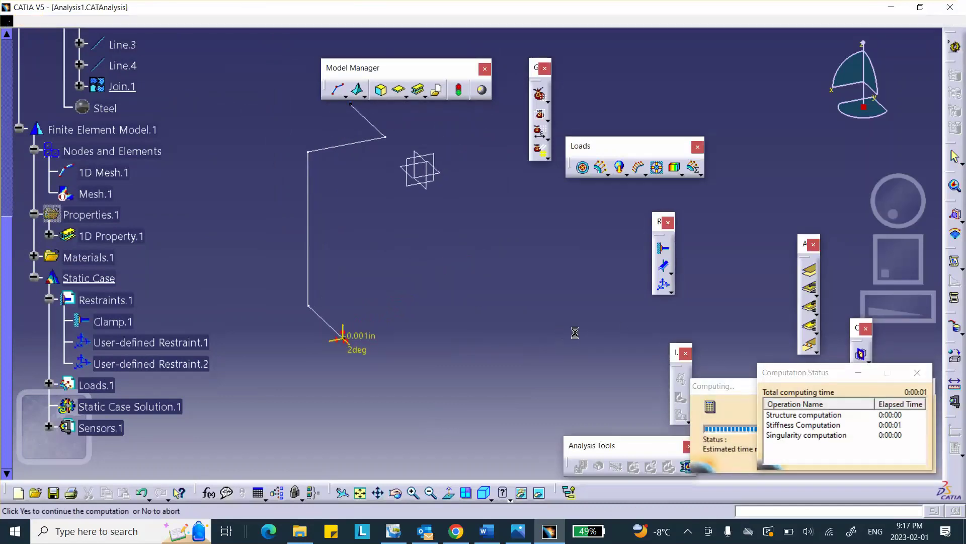
click(875, 458)
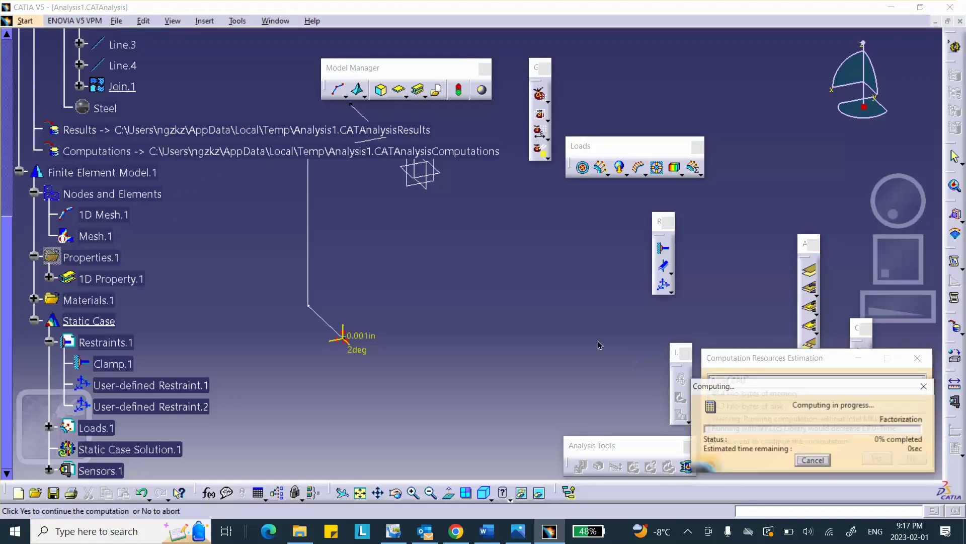
scroll(213, 201, down, 3)
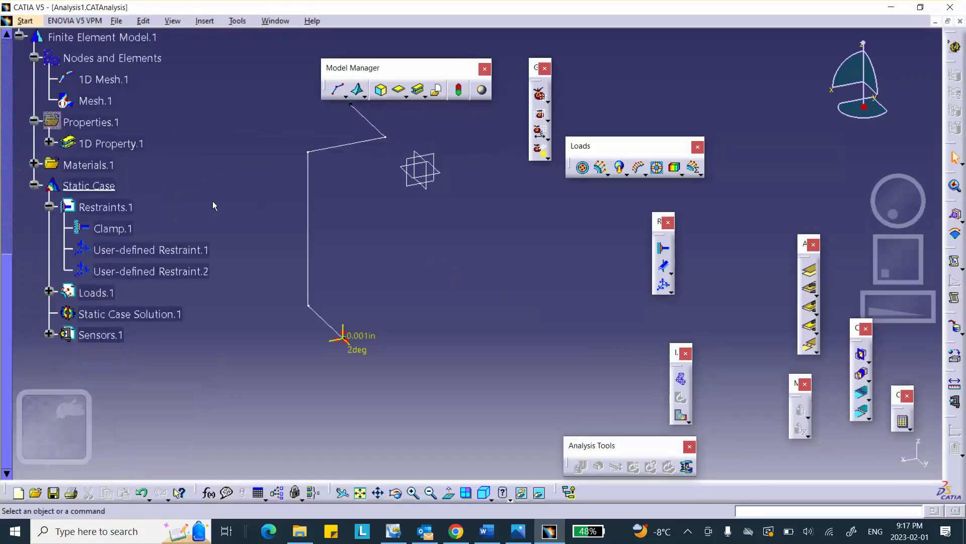
middle_drag(245, 195, 245, 240)
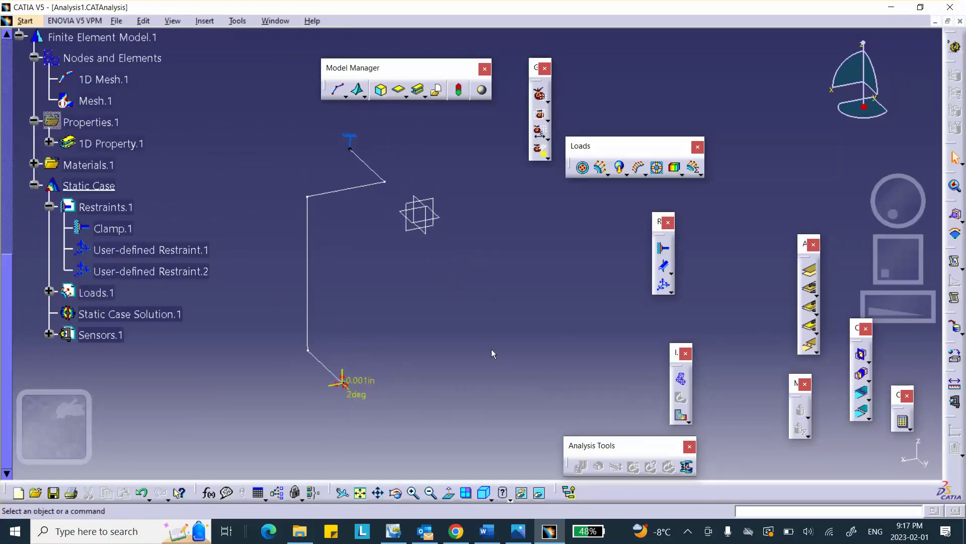
Step: Display the deformed mesh of the rod, viewed in isometric and then front orientation
click(682, 383)
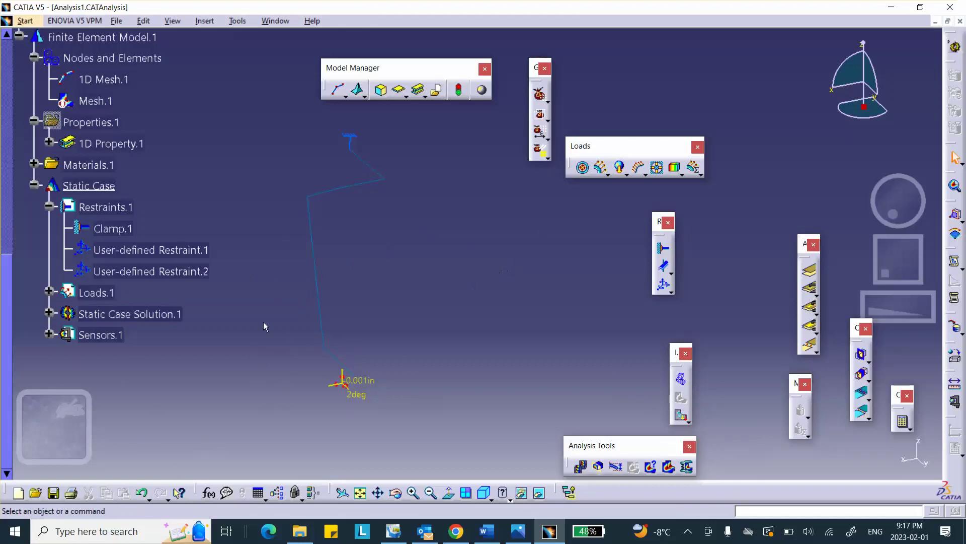
click(488, 499)
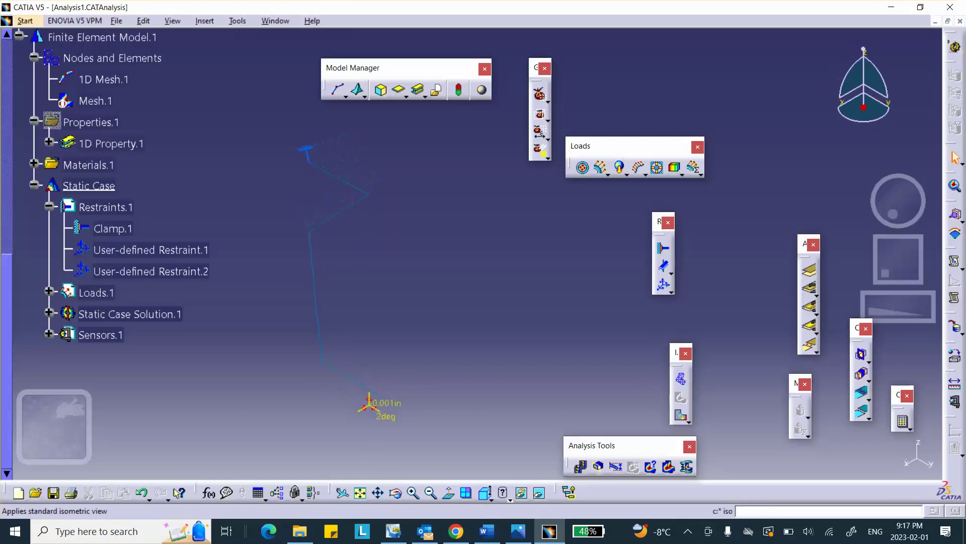
click(491, 497)
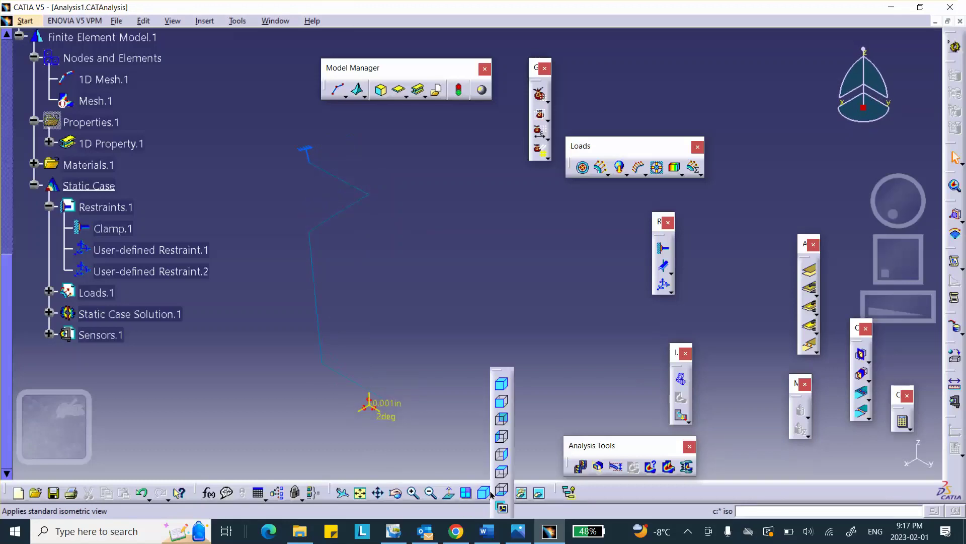
click(503, 400)
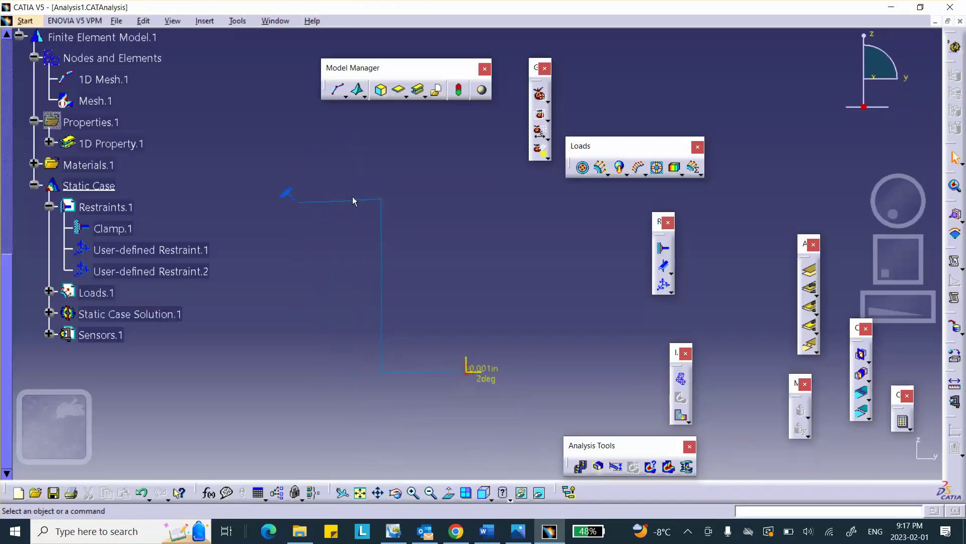
Step: Animate the deformation, orbit to an oblique view, then close the animation
click(580, 466)
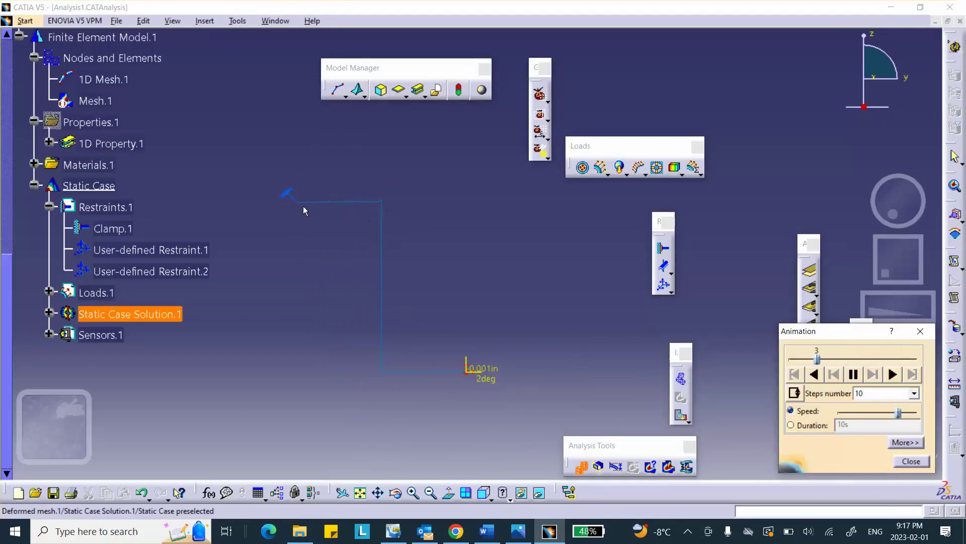
middle_drag(522, 327, 308, 296)
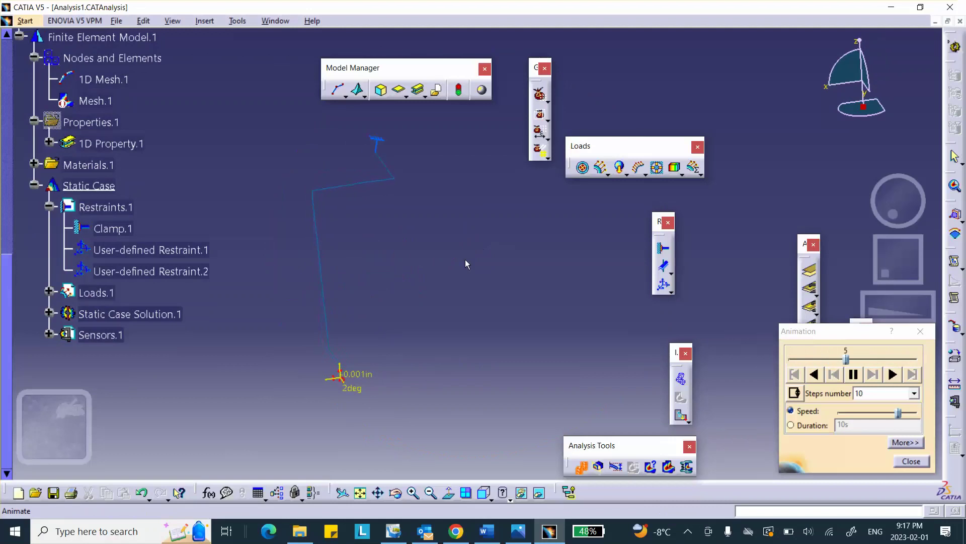
click(911, 460)
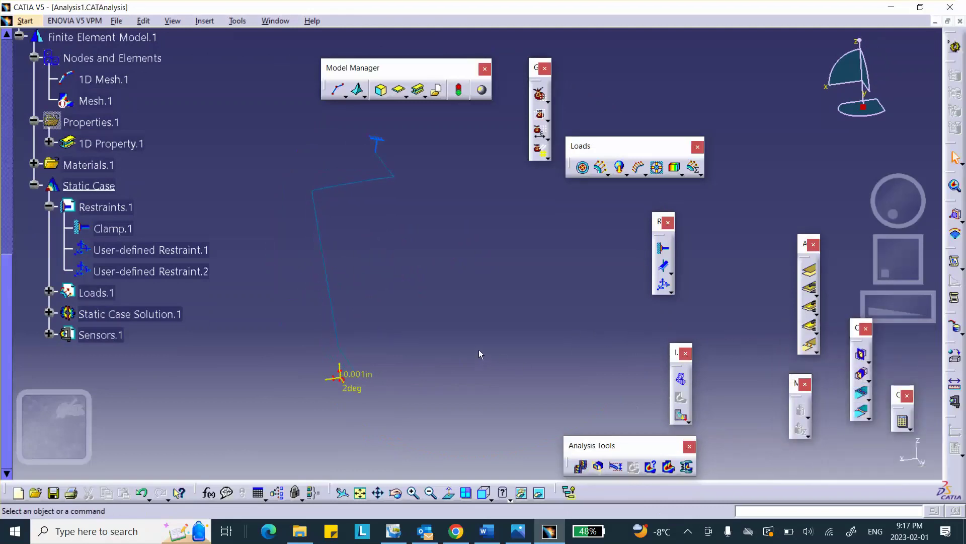
Step: Switch the displacement image to Average iso colour contours, ranging 0 to 0.321 in
click(679, 415)
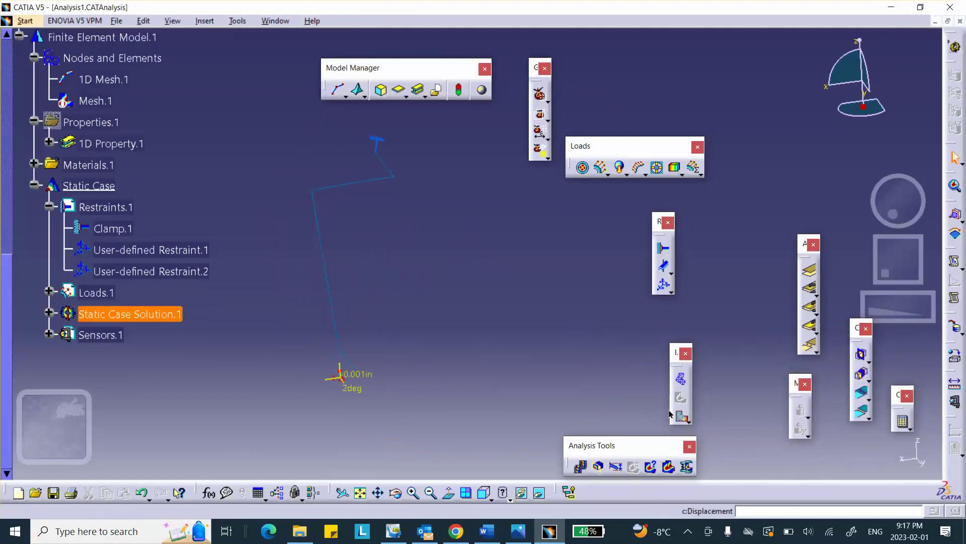
double_click(335, 328)
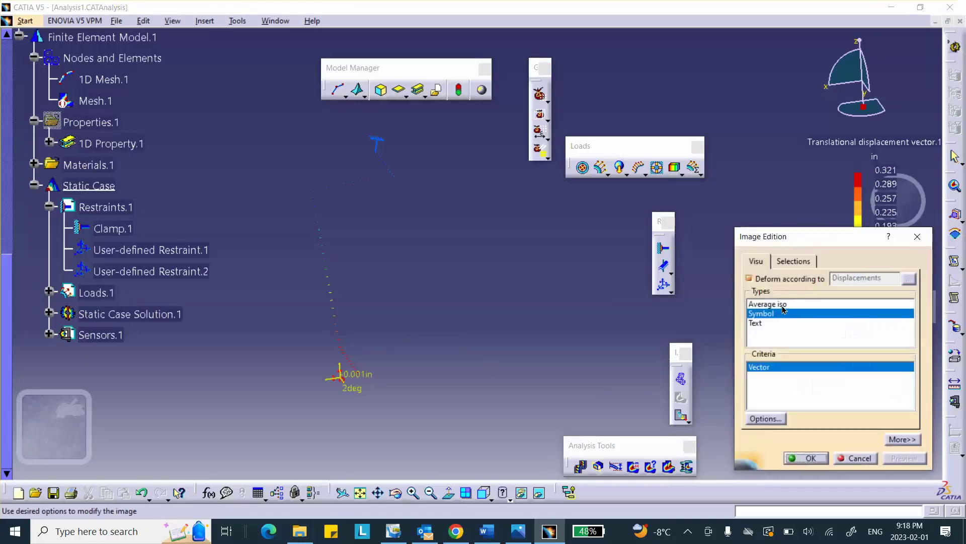
click(770, 304)
click(805, 458)
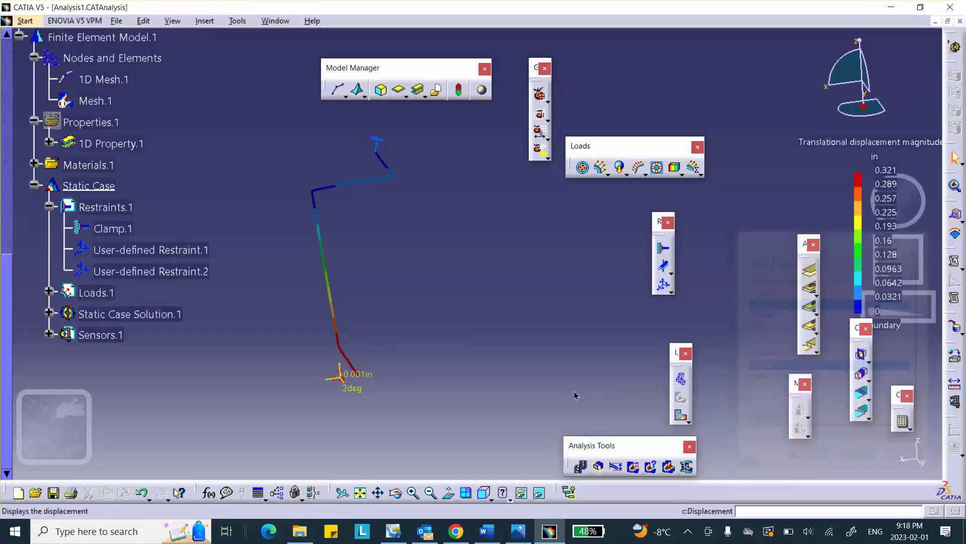
middle_drag(482, 304, 571, 270)
scroll(190, 336, down, 2)
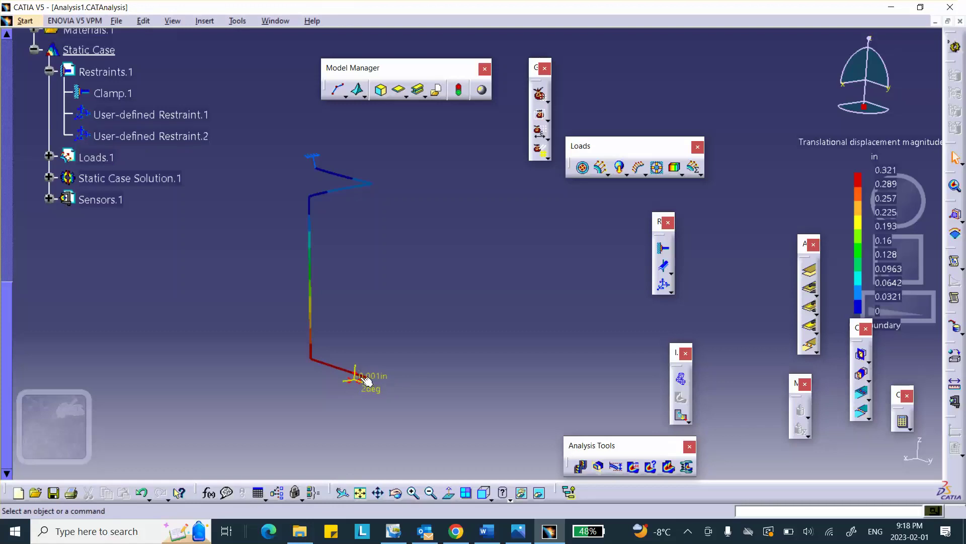
Step: Create a Reaction Sensor under Sensors.1 on User-defined Restraint.2
click(48, 198)
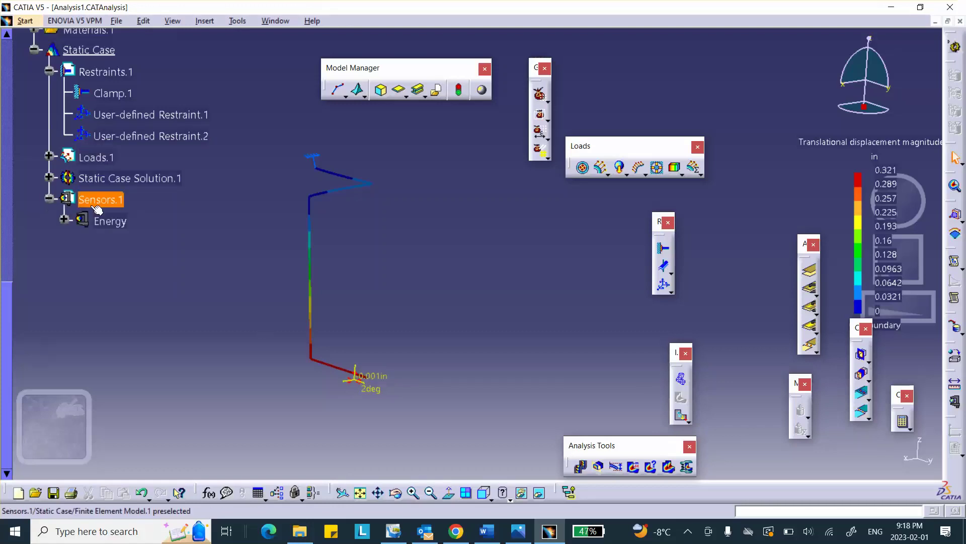
right_click(111, 201)
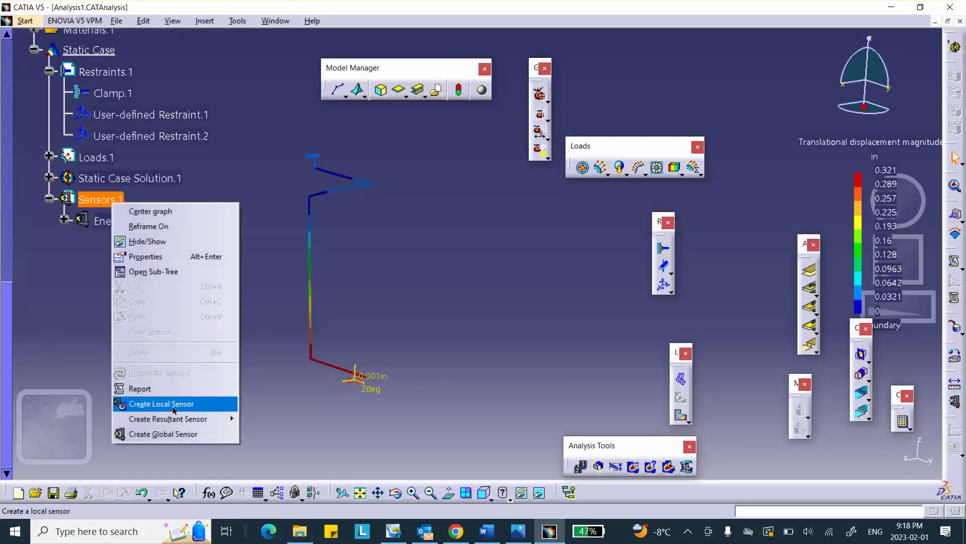
mouse_move(174, 423)
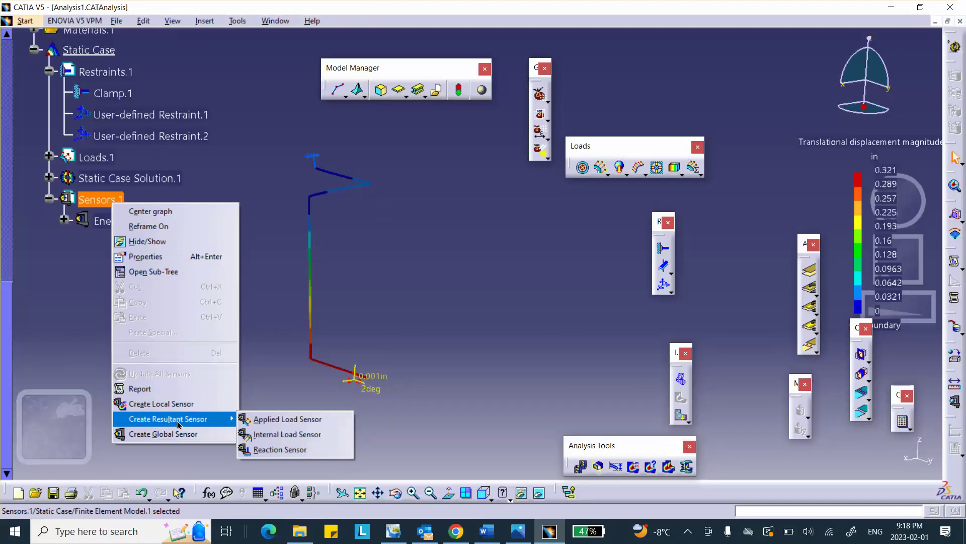
click(280, 449)
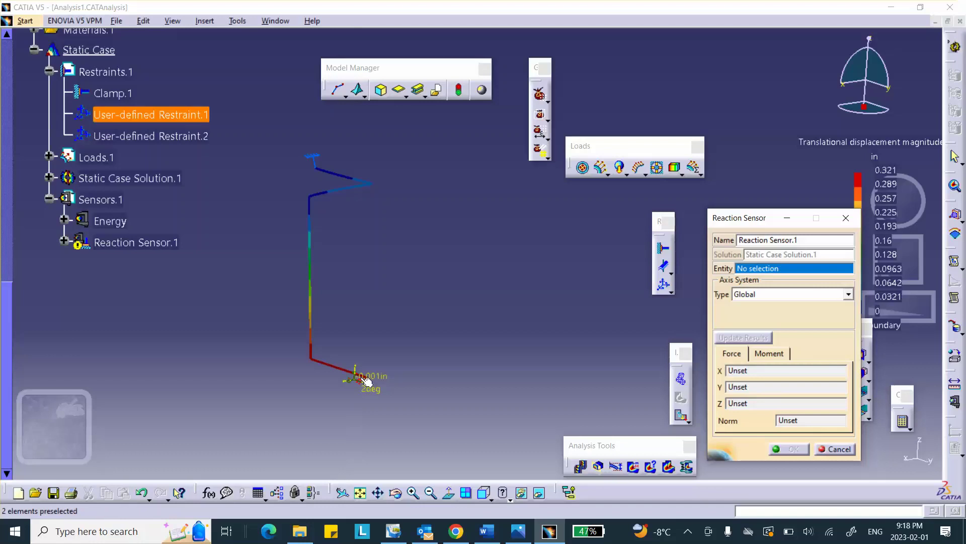
click(117, 137)
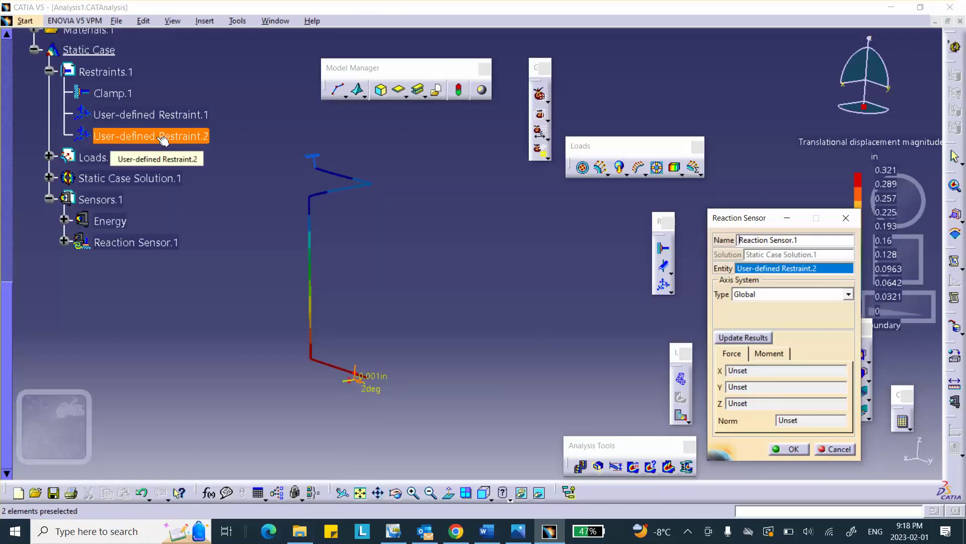
Step: Update the sensor results, check the 0.56 Nxm Y moment, and confirm the sensor
click(746, 338)
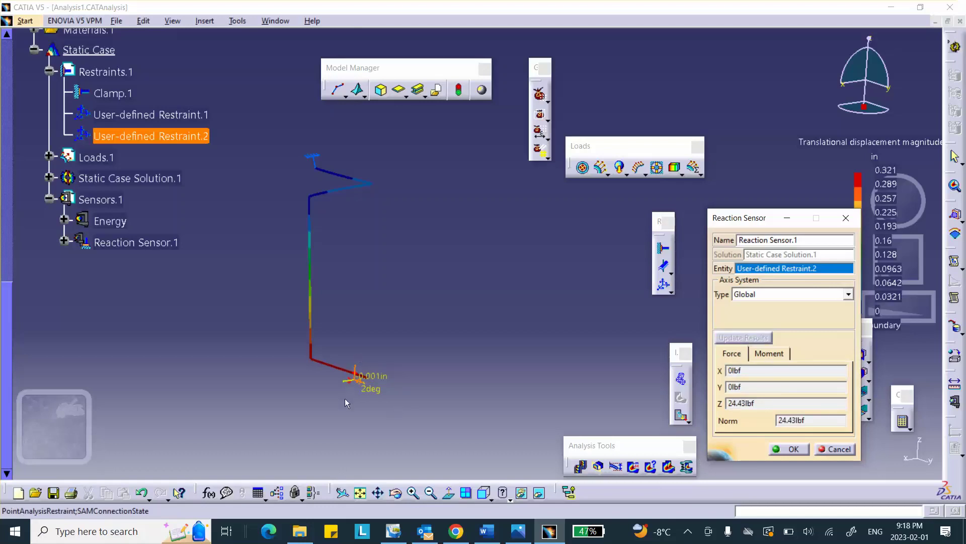
click(769, 353)
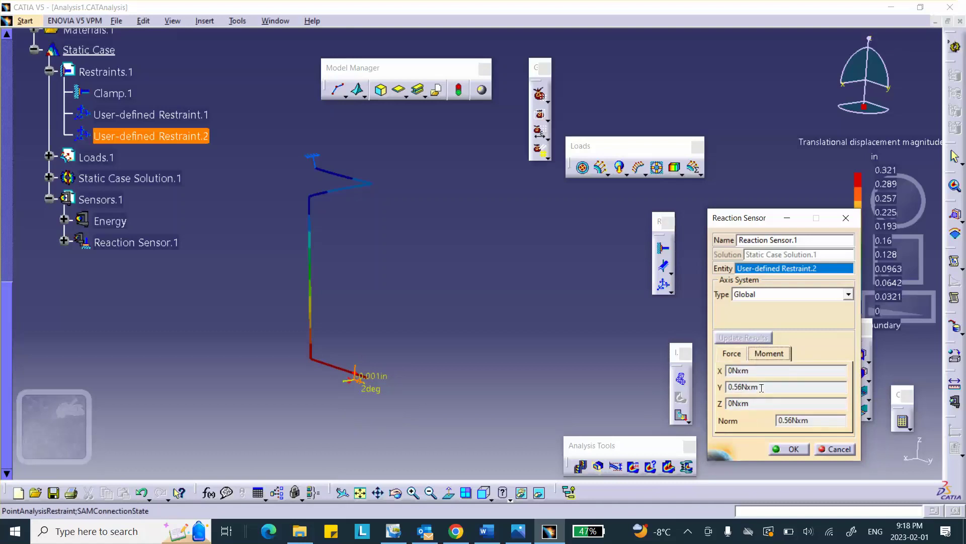
drag(762, 388, 712, 381)
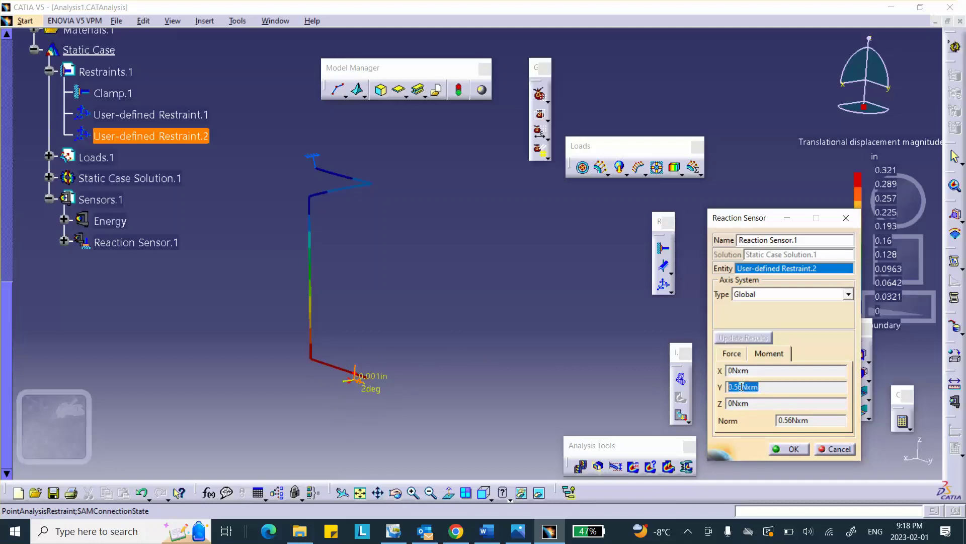
mouse_move(746, 386)
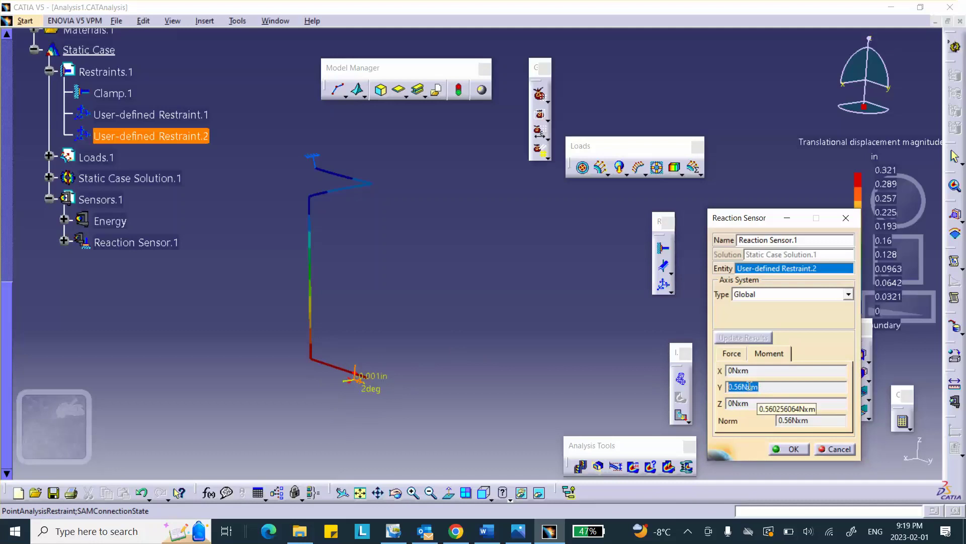
click(792, 450)
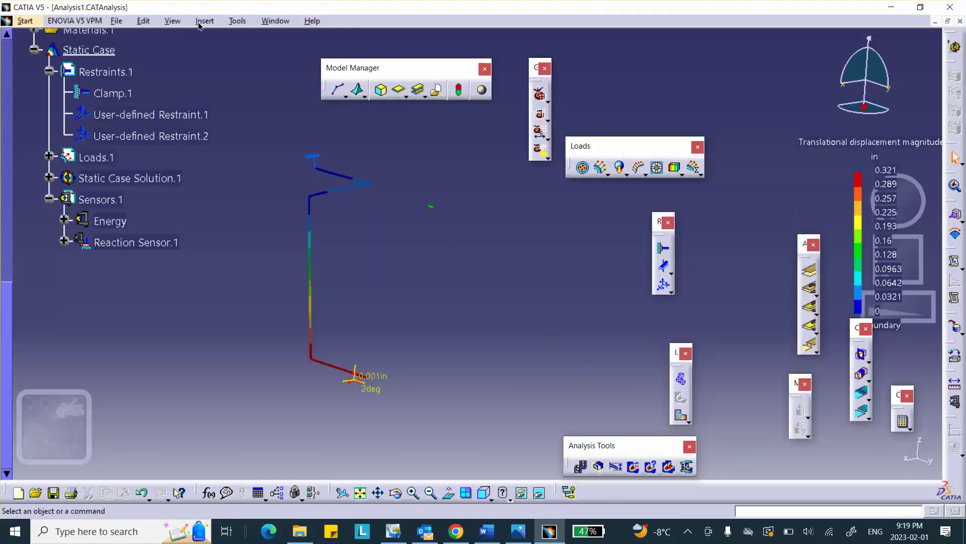
Step: In Options > Units, set the Moment unit to Pound force x Inch (lbfxin)
click(237, 21)
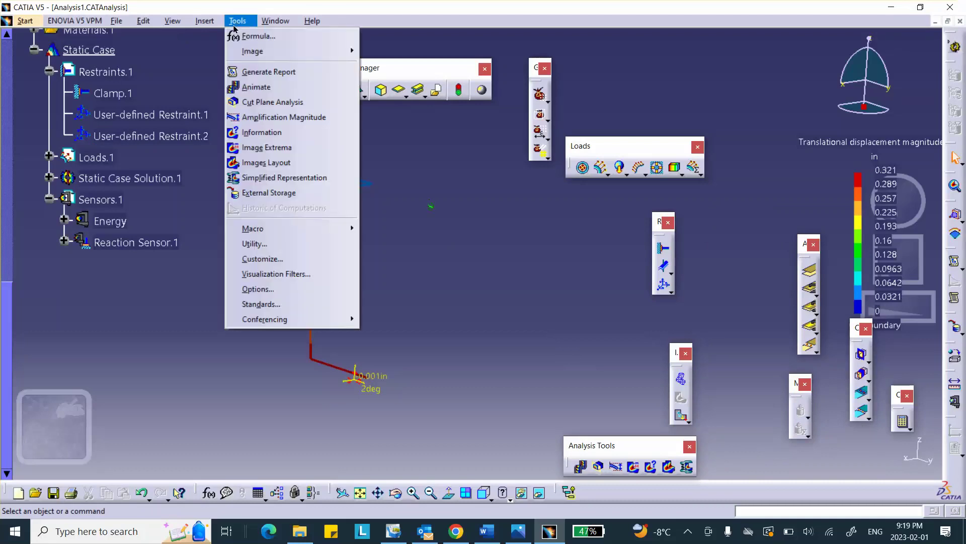
click(306, 285)
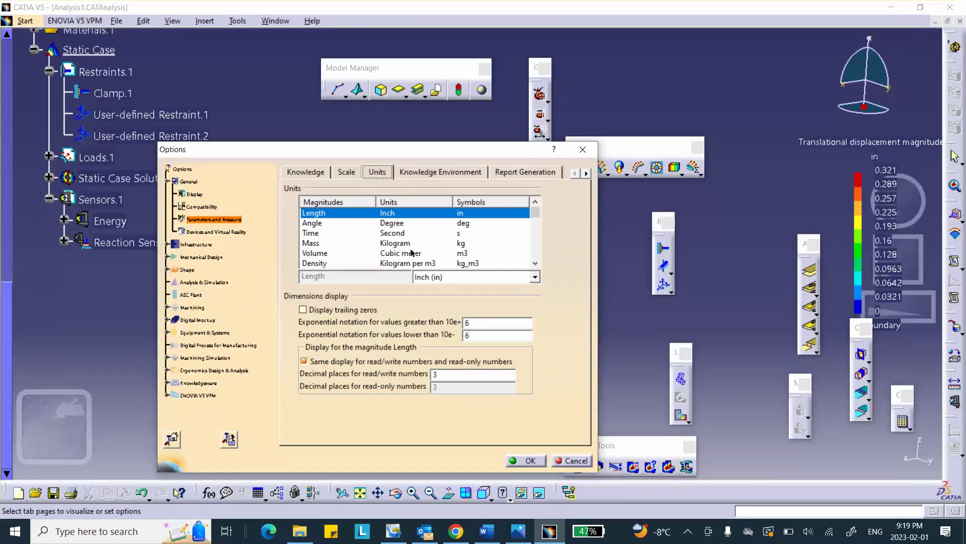
click(332, 203)
scroll(342, 224, down, 12)
scroll(341, 223, down, 10)
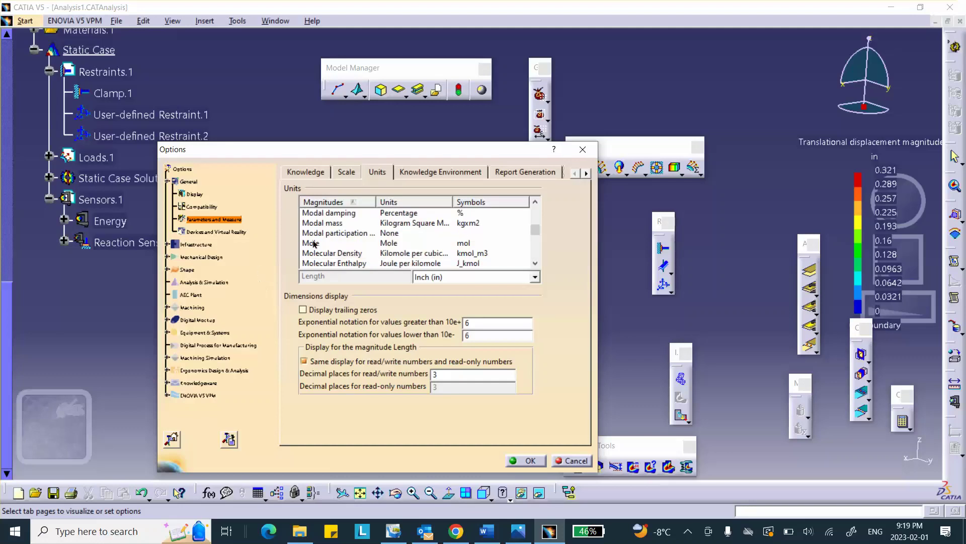
scroll(319, 240, down, 3)
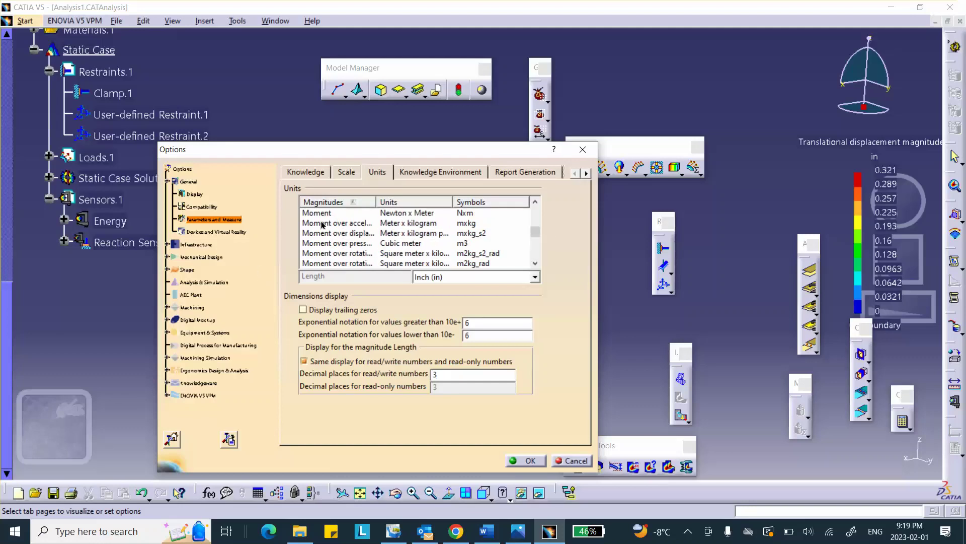
click(322, 216)
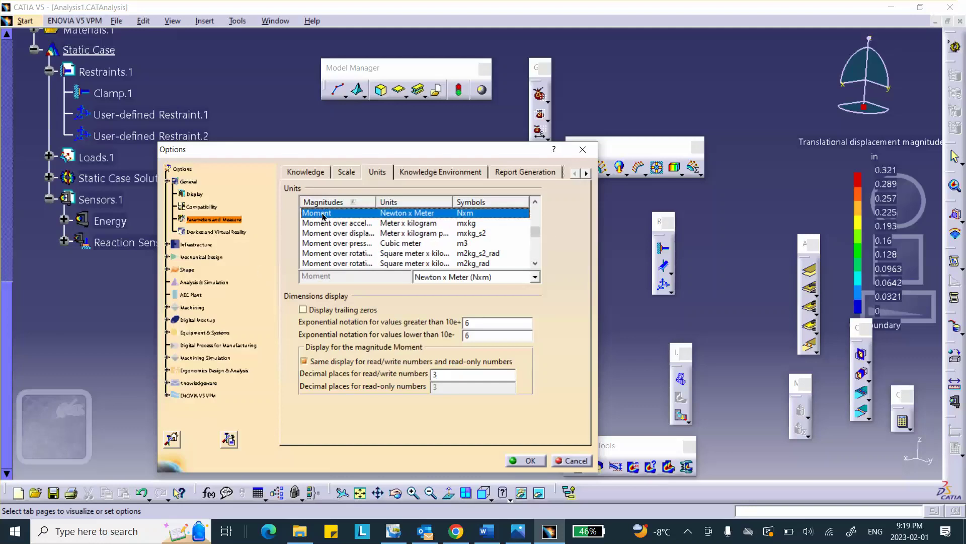
click(535, 277)
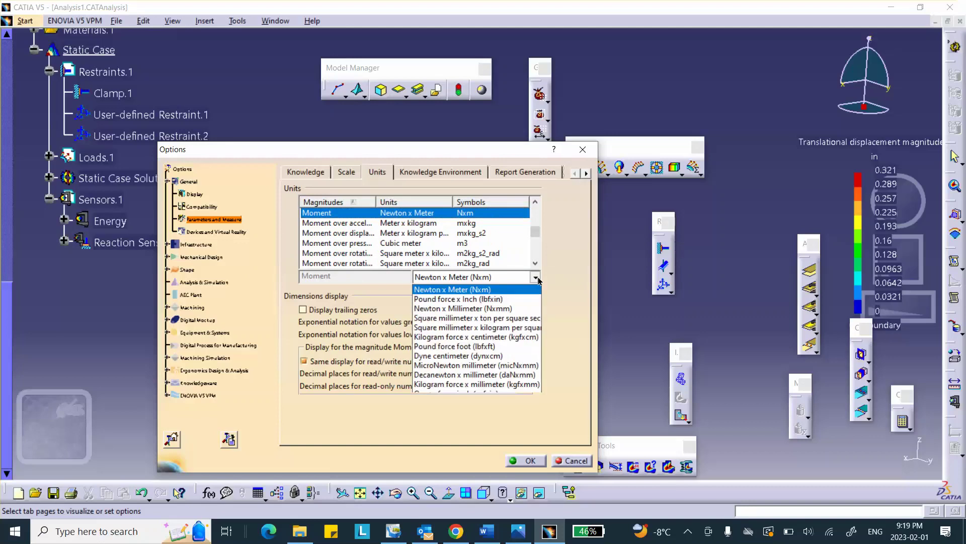
click(468, 300)
click(528, 461)
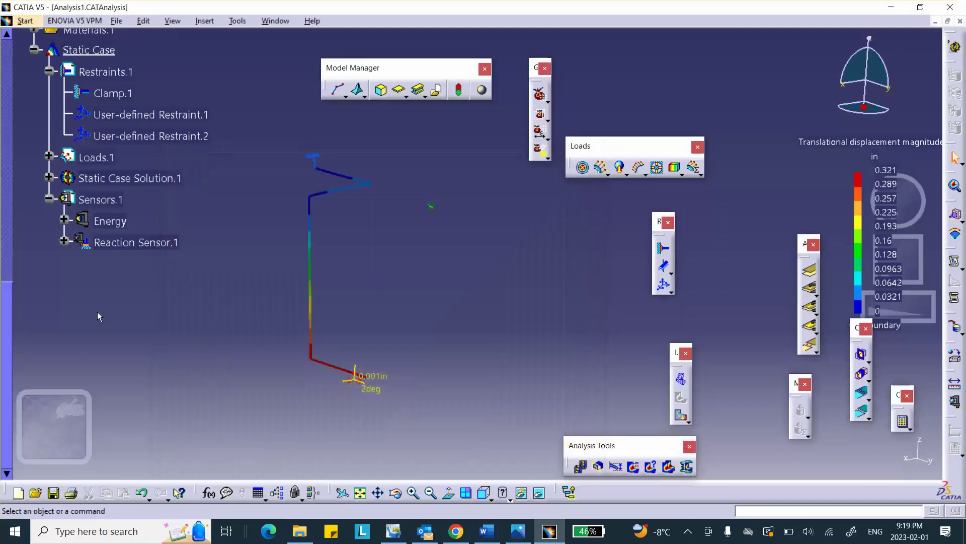
click(64, 240)
double_click(130, 244)
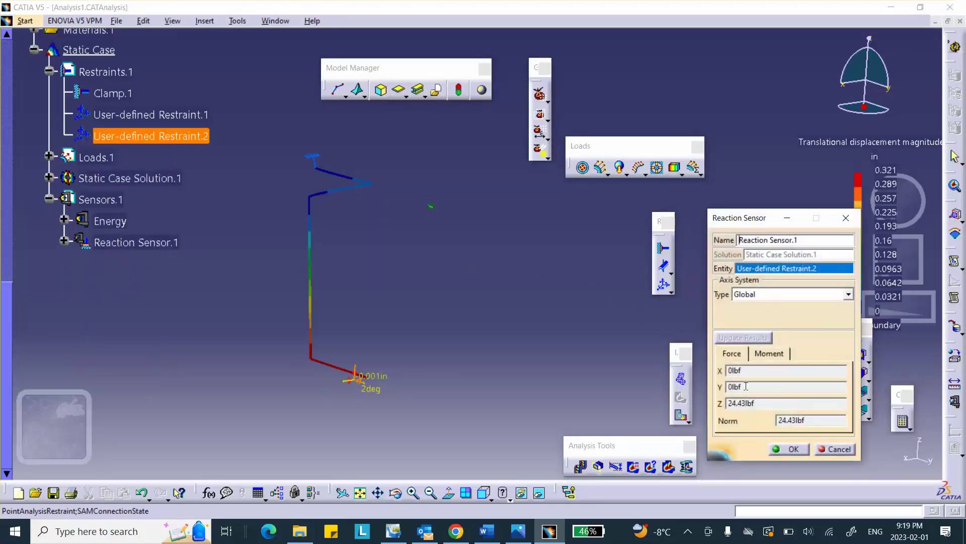
click(768, 353)
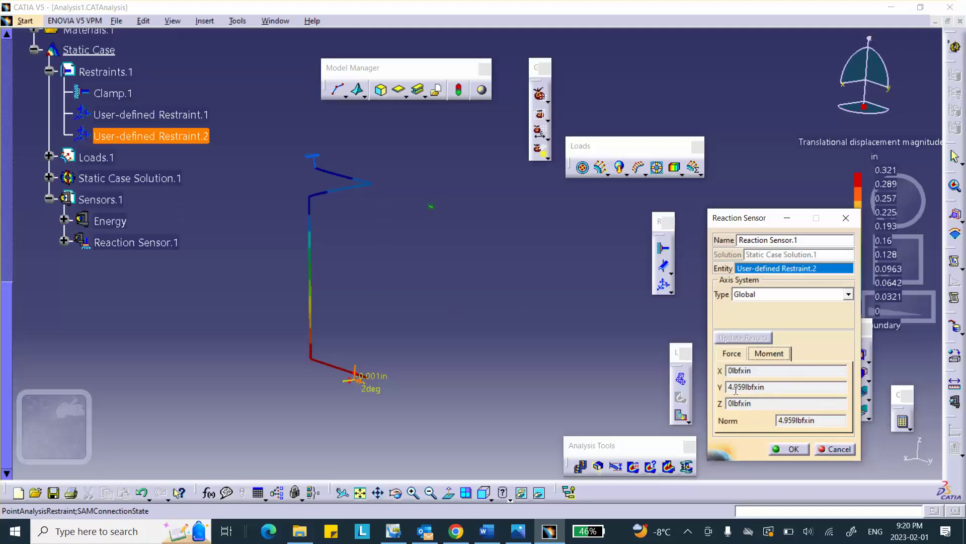
mouse_move(729, 388)
click(732, 354)
click(738, 403)
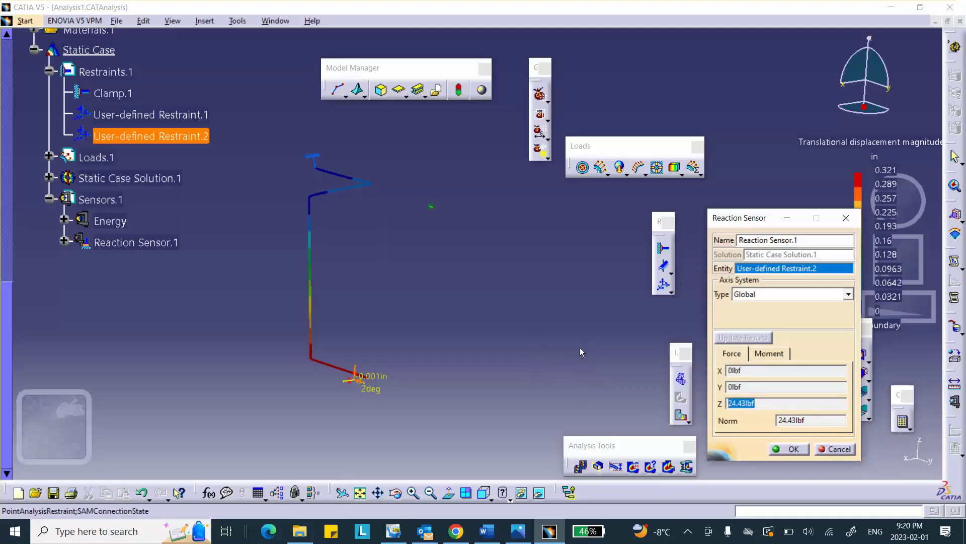
click(794, 449)
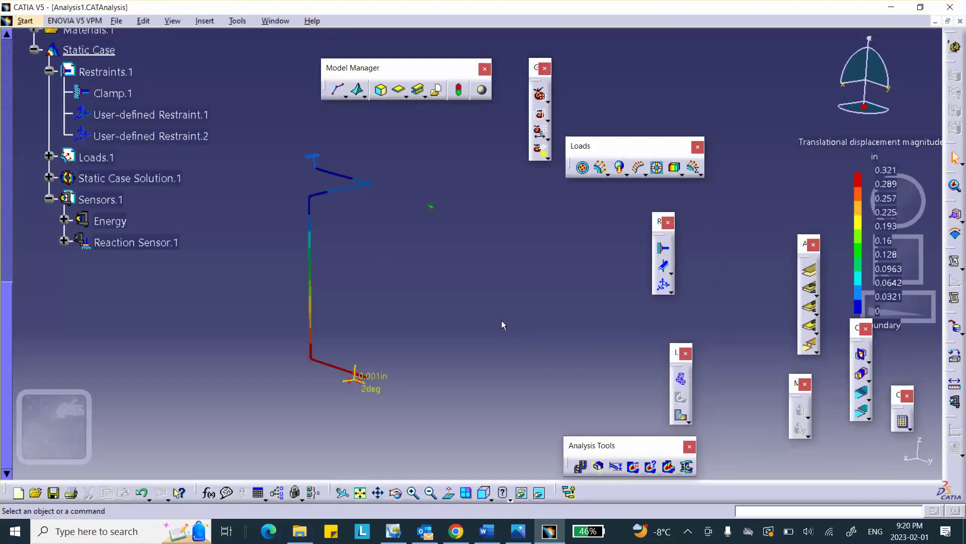